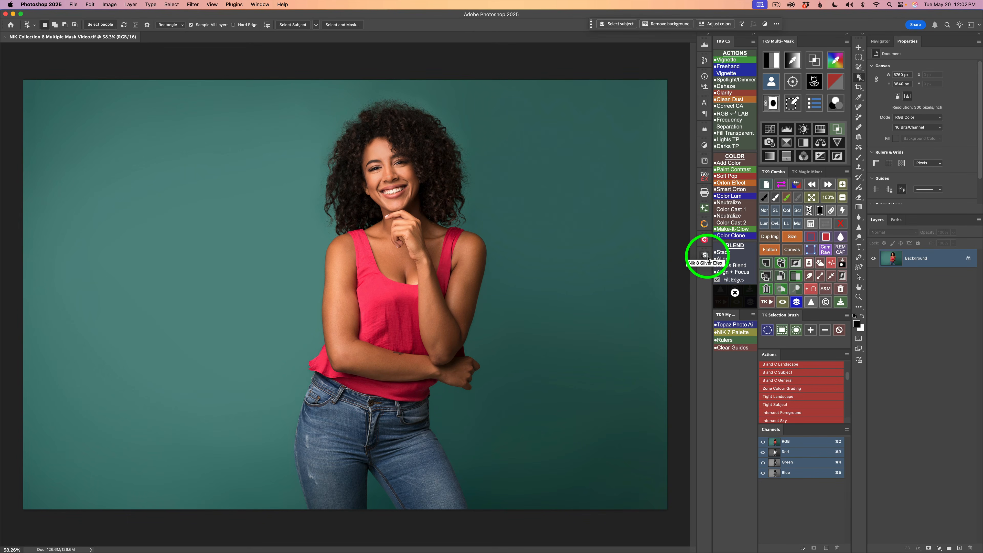
- Set Send masks to plugin to All masks in the Nik Collection 8 preferences
{"action": "left_click", "coordinate": [704, 223]}
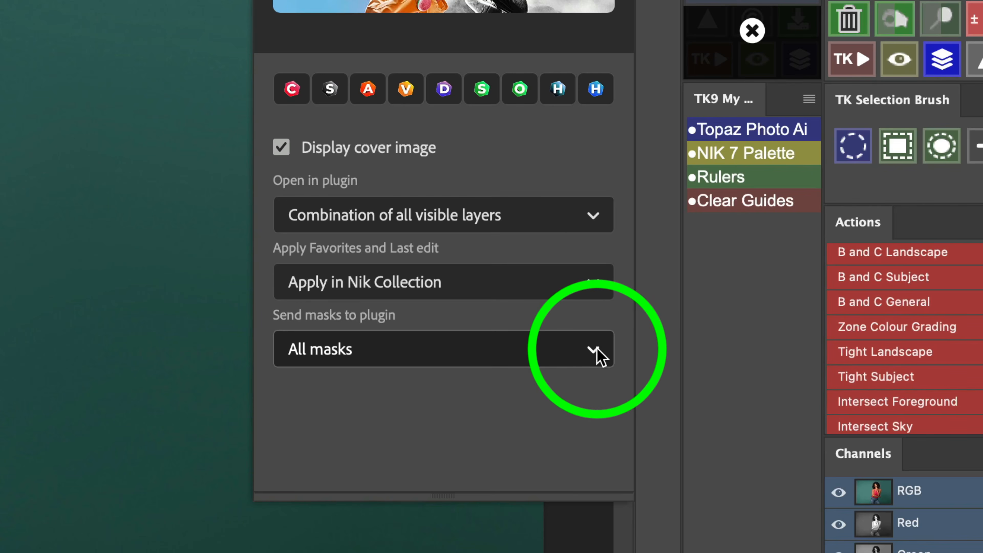
{"action": "left_click", "coordinate": [596, 350]}
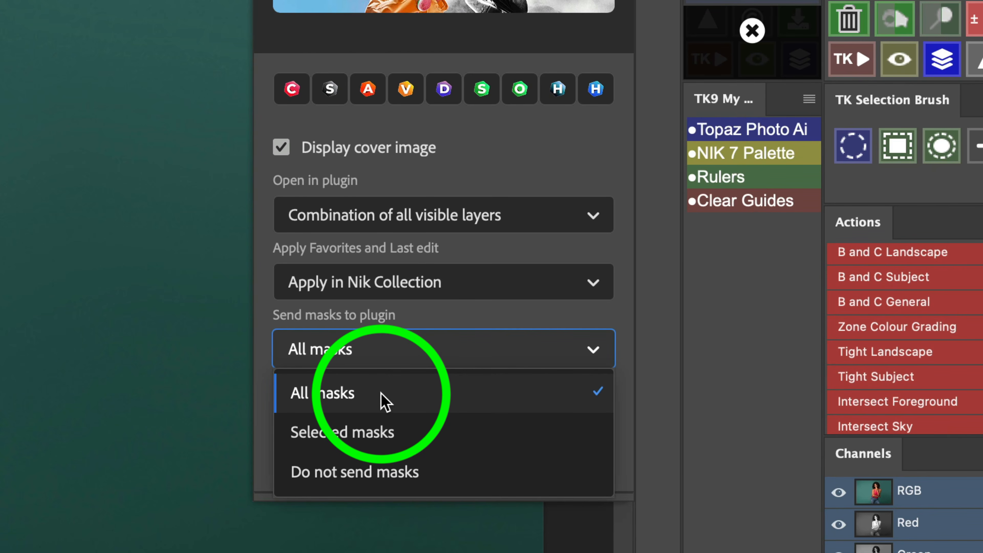
{"action": "left_click", "coordinate": [382, 402]}
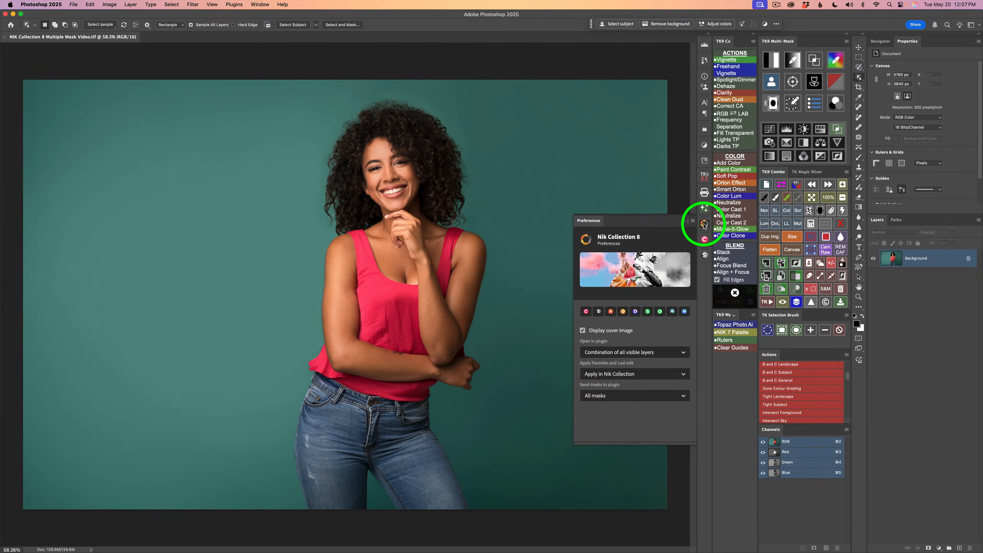
{"action": "left_click", "coordinate": [704, 224]}
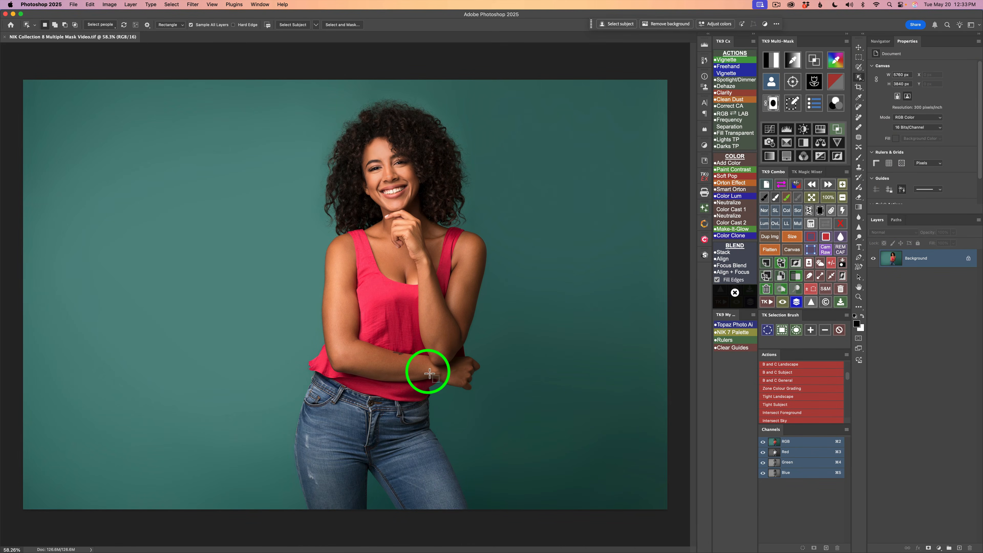
{"action": "key", "text": "super+j"}
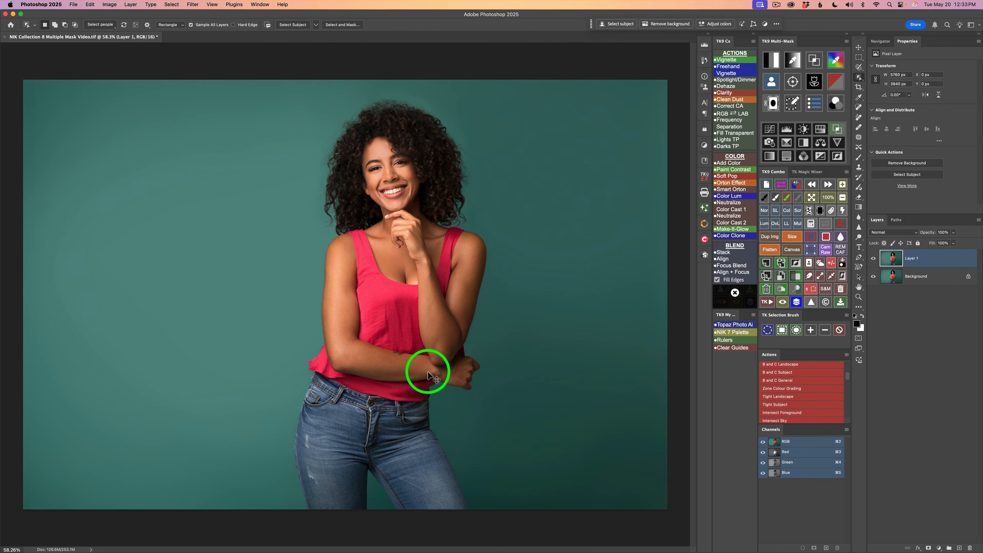
{"action": "key", "text": "super+j"}
{"action": "key", "text": "super+j"}
{"action": "key", "text": "super+j"}
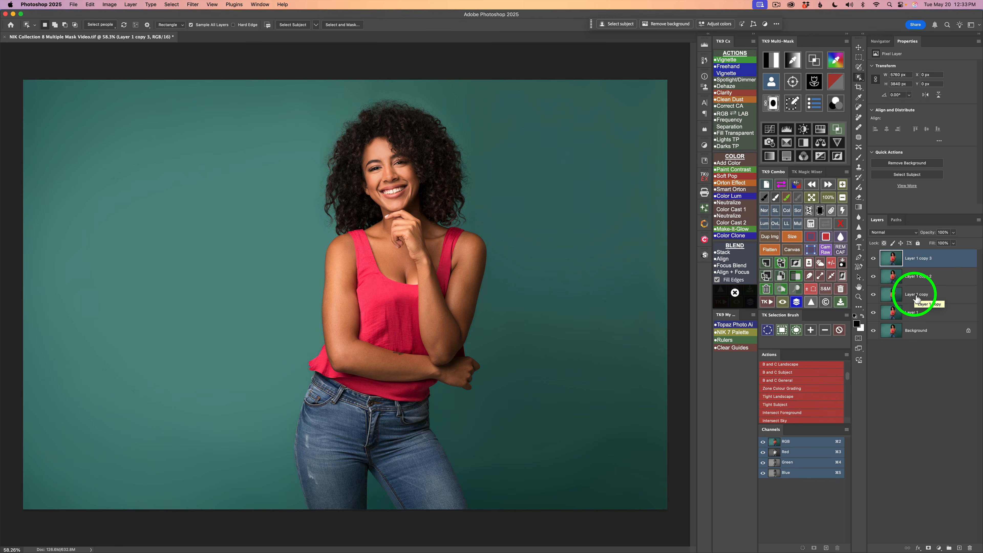
{"action": "left_click", "coordinate": [947, 311], "text": "shift"}
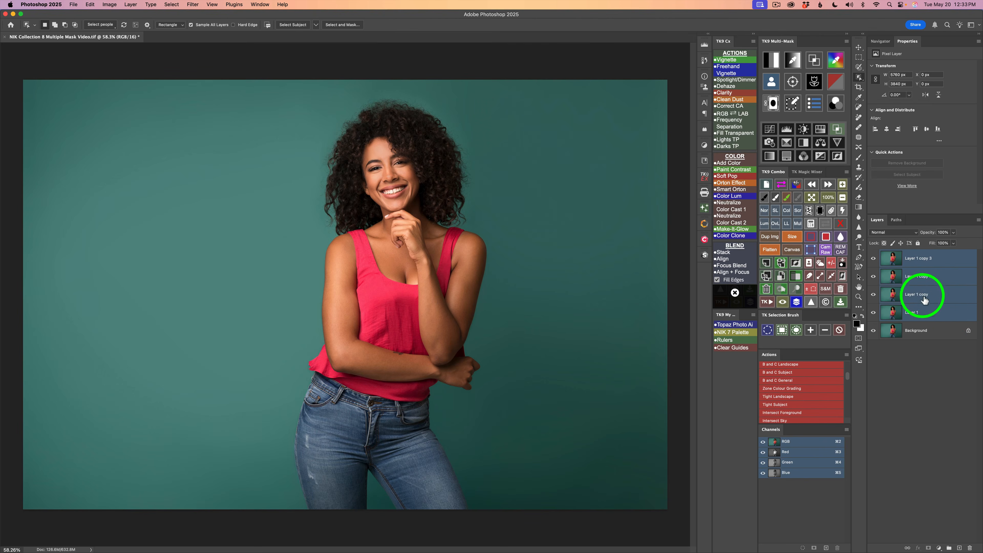
{"action": "left_click_drag", "start_coordinate": [933, 307], "coordinate": [970, 547]}
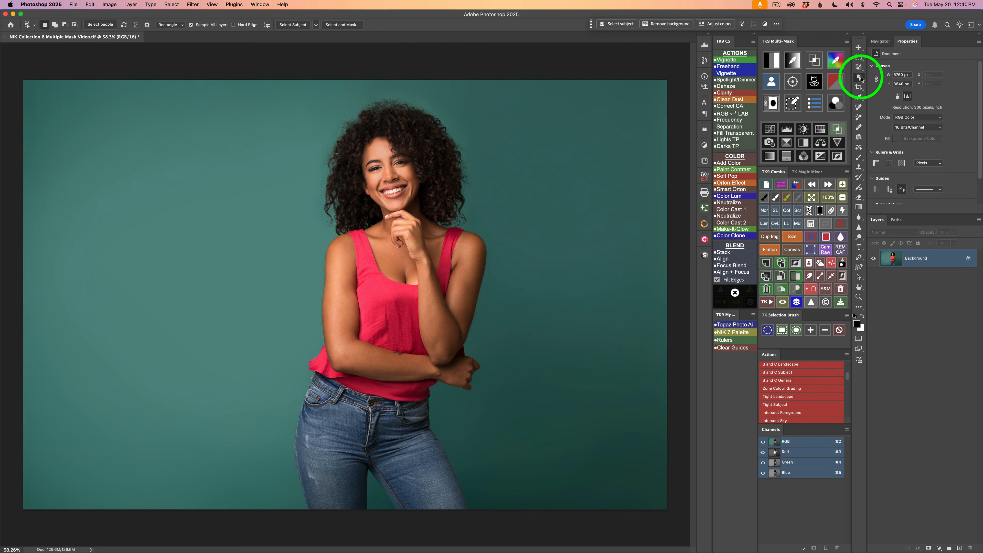
- Check the Select Subject processing mode in the selection tool options and in the Image Processing preferences
{"action": "left_click", "coordinate": [316, 25]}
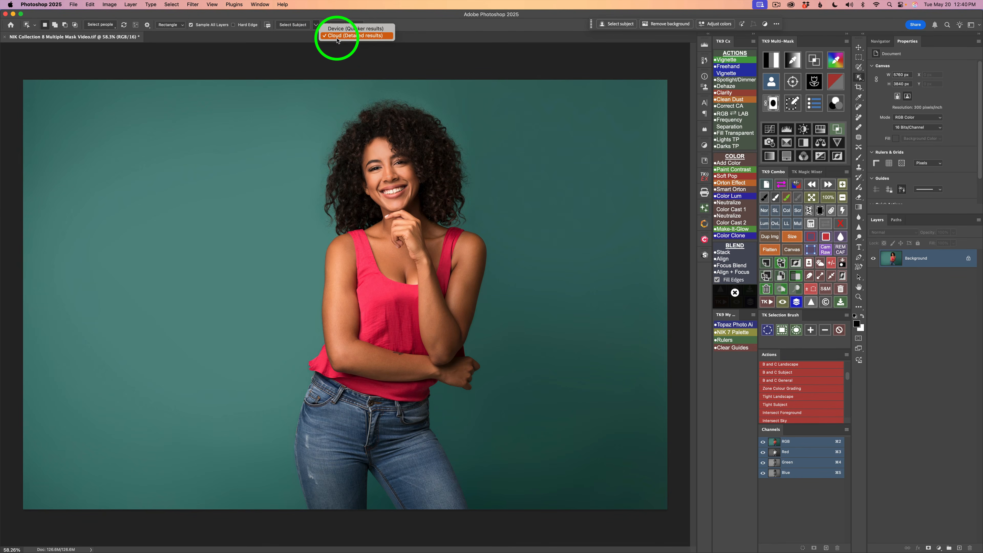
{"action": "left_click", "coordinate": [429, 26]}
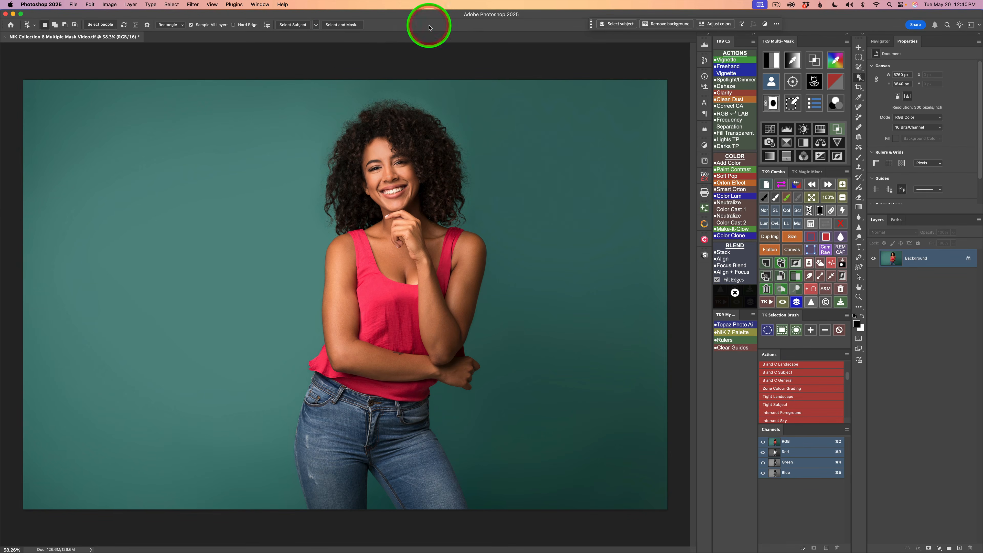
{"action": "left_click", "coordinate": [44, 6]}
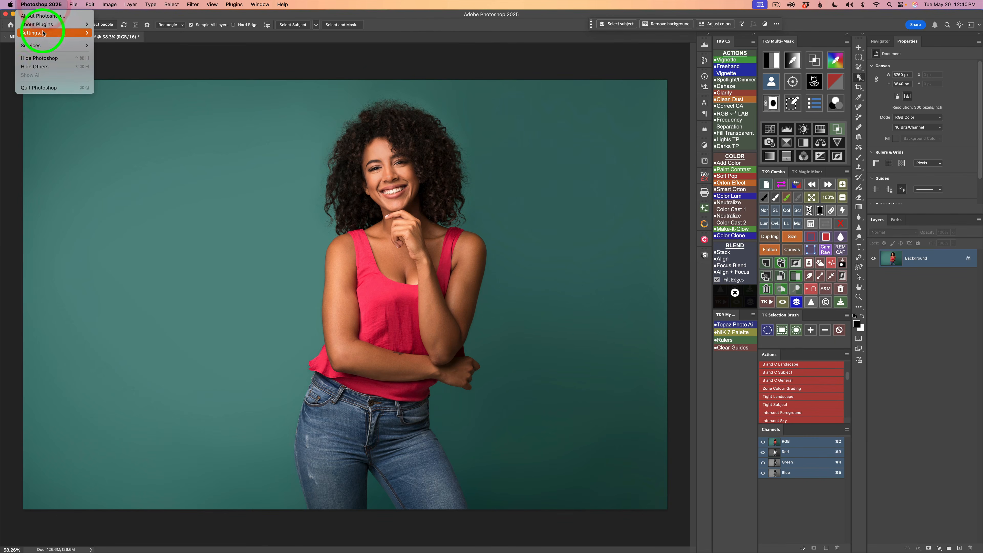
{"action": "mouse_move", "coordinate": [54, 33]}
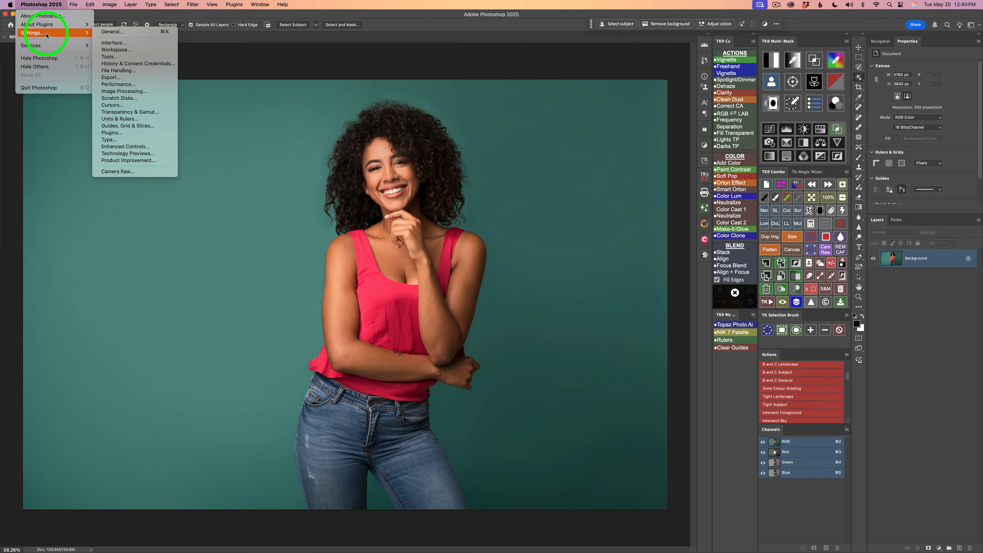
{"action": "left_click", "coordinate": [124, 92]}
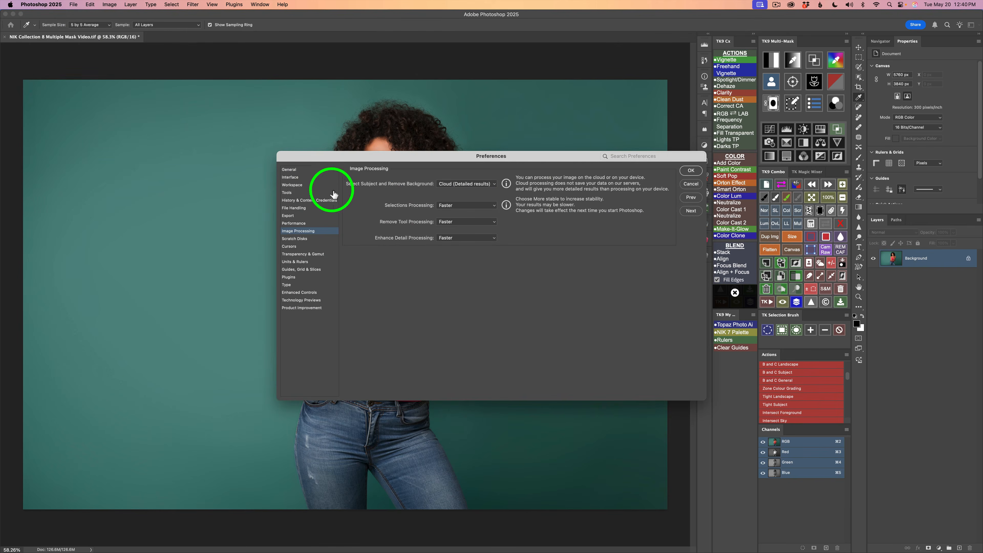
{"action": "left_click", "coordinate": [496, 186]}
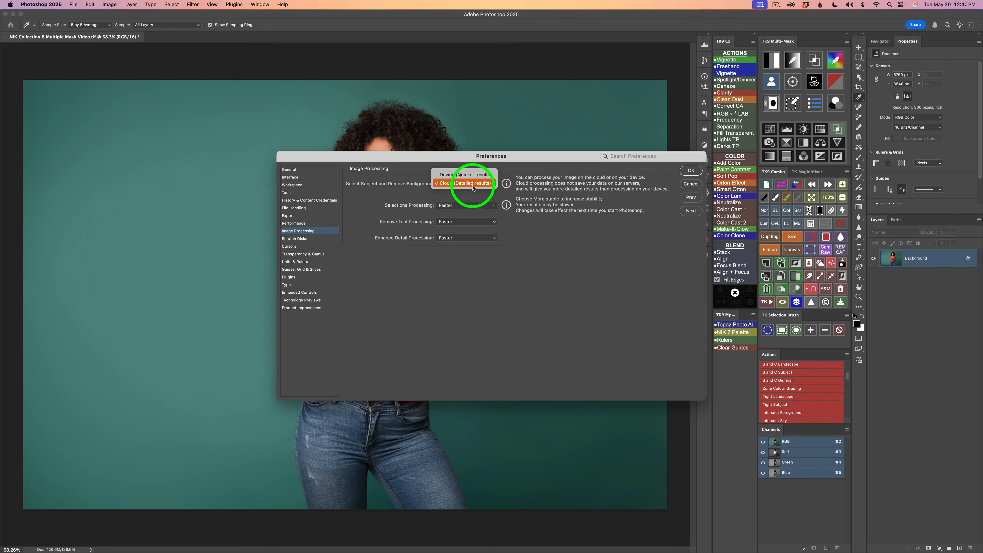
{"action": "left_click", "coordinate": [578, 227]}
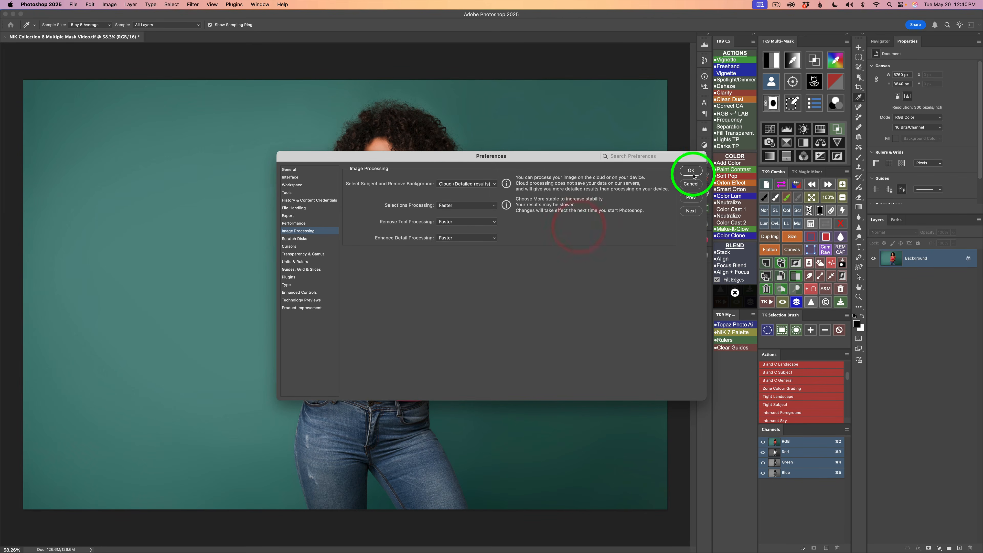
{"action": "left_click", "coordinate": [692, 171]}
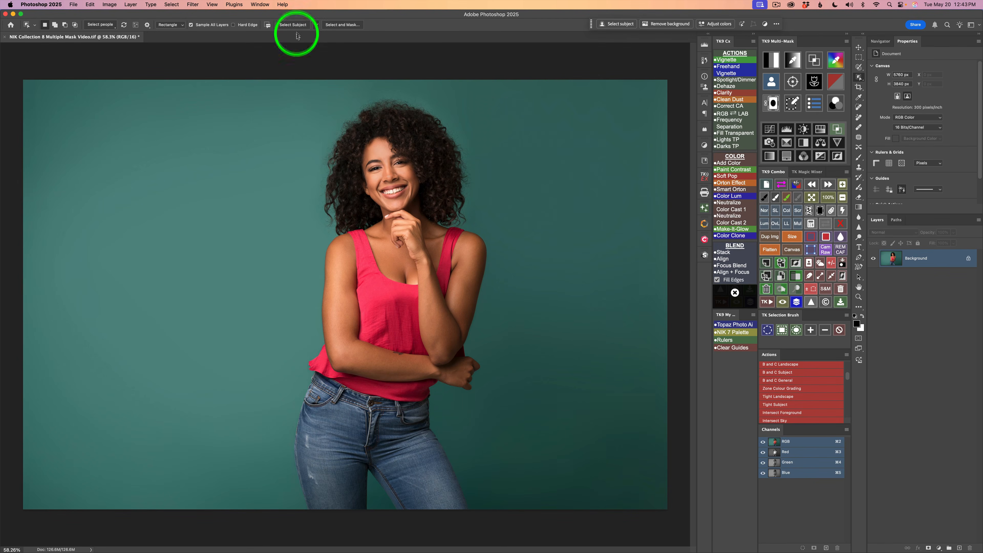
- Add a Curves adjustment layer masked to the green backdrop, using an inverted Select Subject selection of the woman
{"action": "left_click", "coordinate": [294, 24]}
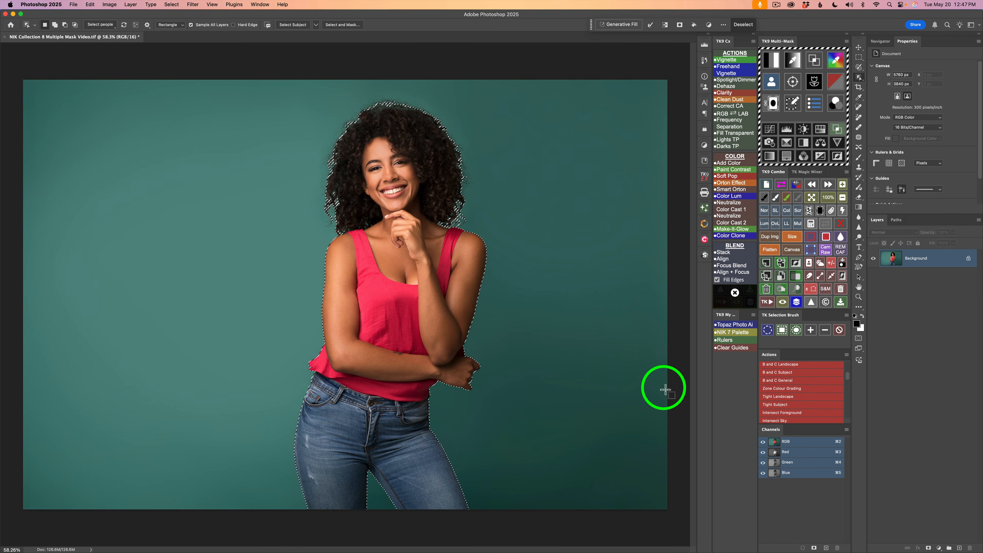
{"action": "key", "text": "shift"}
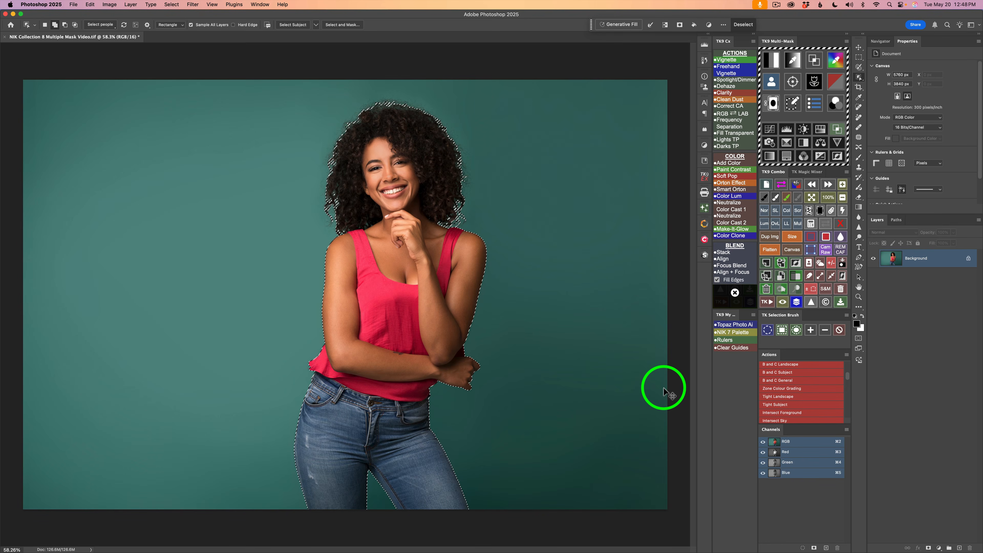
{"action": "key", "text": "super+shift+i"}
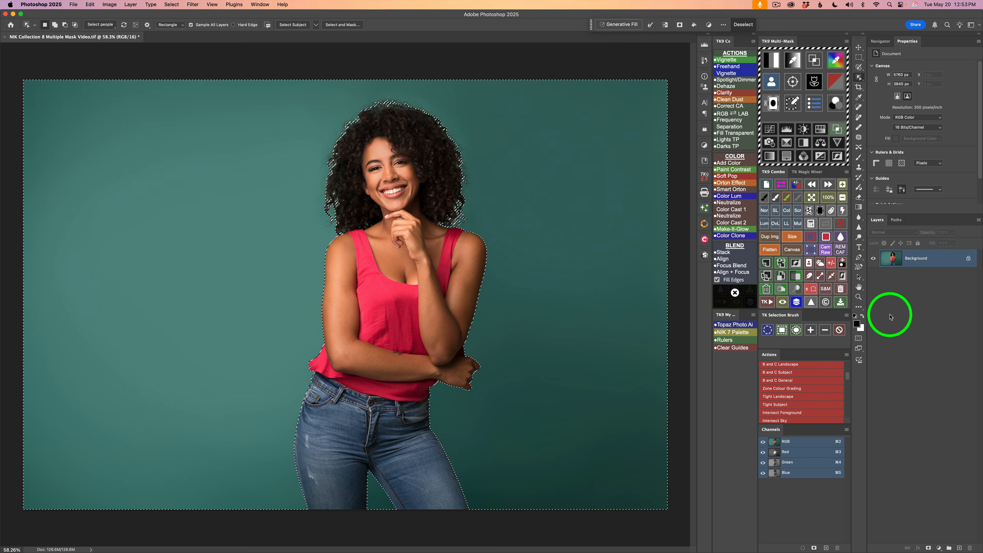
{"action": "left_click", "coordinate": [939, 547]}
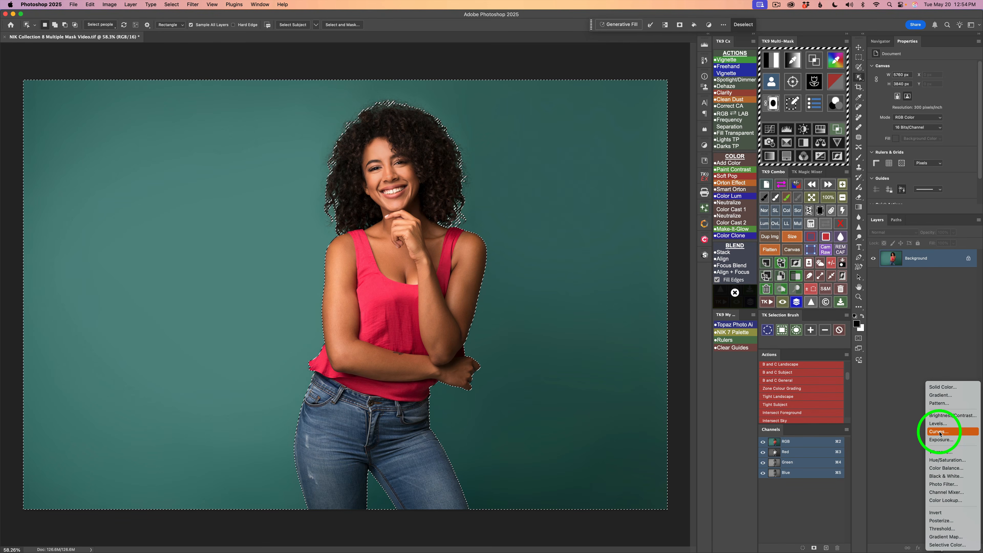
{"action": "left_click", "coordinate": [939, 432]}
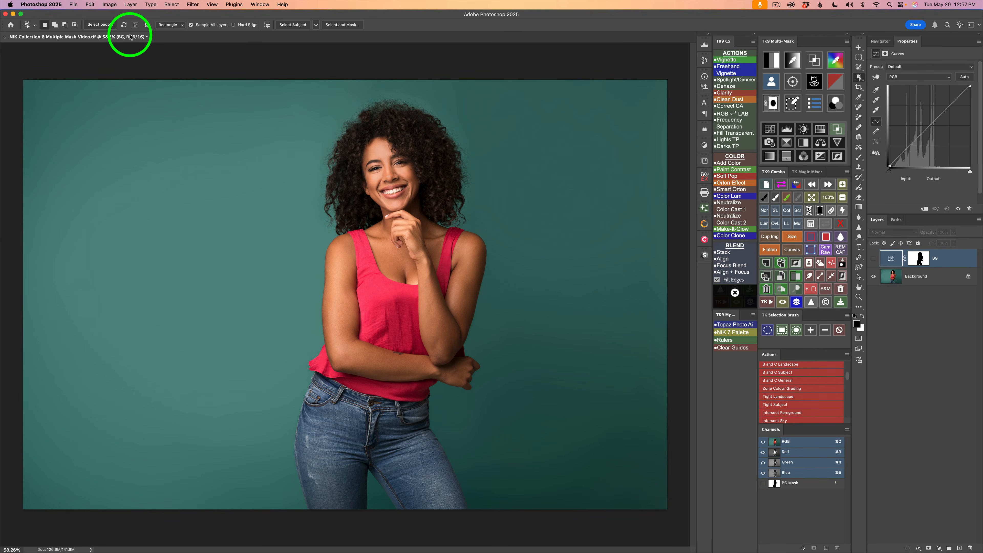
- Select the woman's lower clothes with Select People
{"action": "left_click", "coordinate": [100, 25]}
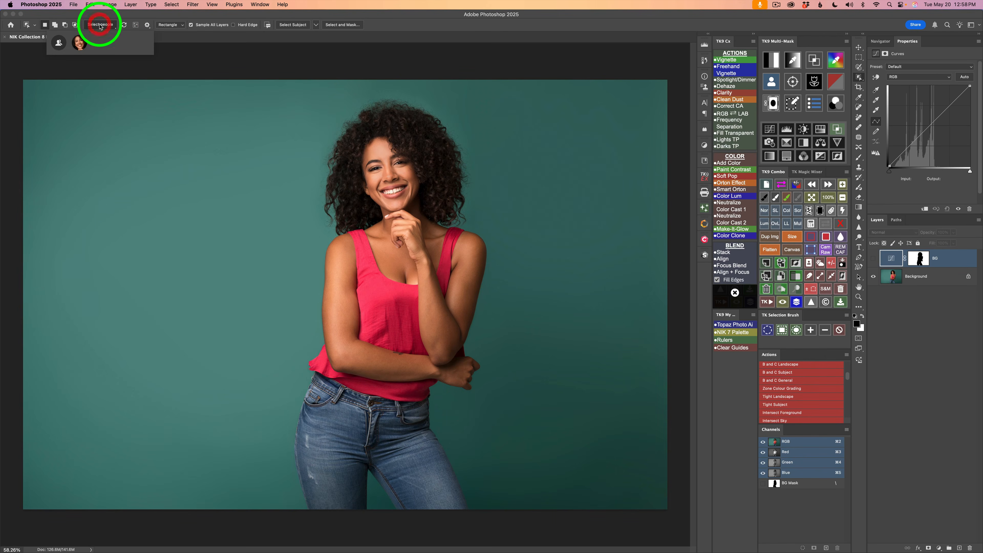
{"action": "left_click", "coordinate": [79, 43]}
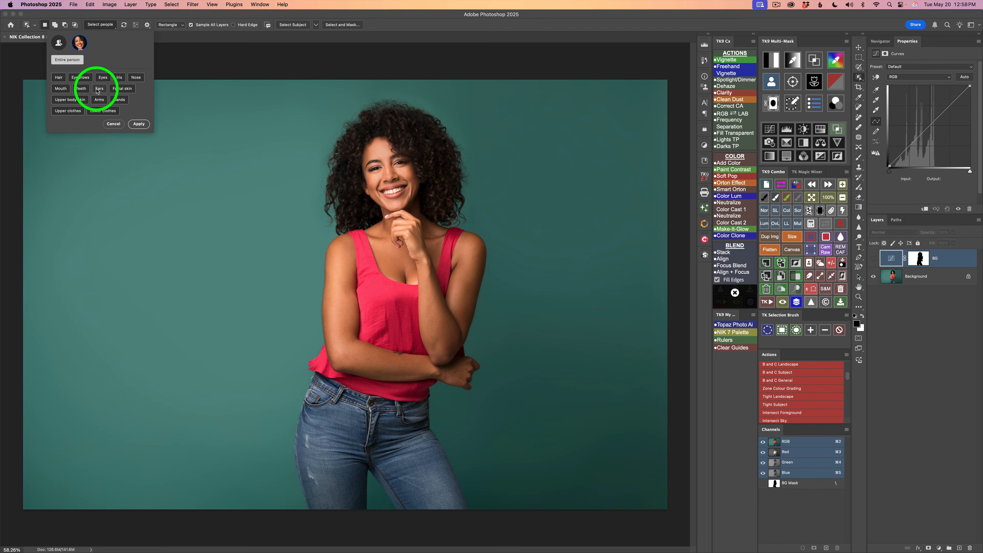
{"action": "left_click", "coordinate": [105, 111]}
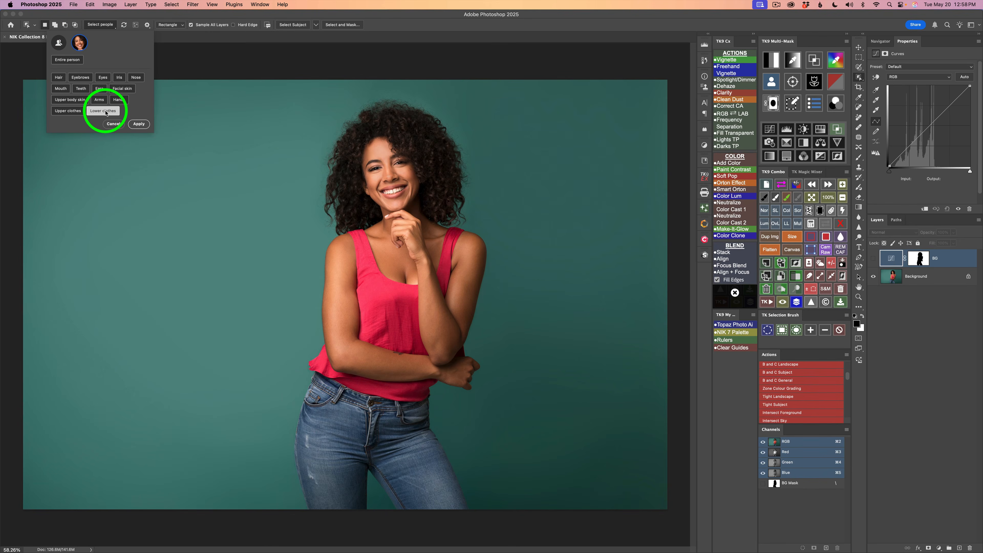
{"action": "left_click", "coordinate": [139, 124]}
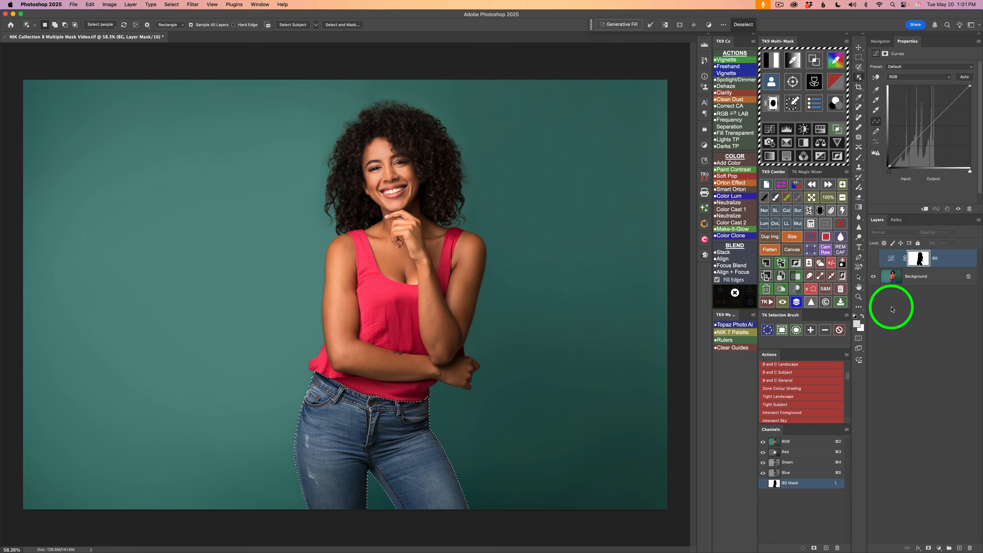
- Add a Curves adjustment layer masked to the selected jeans and name it pants
{"action": "left_click", "coordinate": [939, 548]}
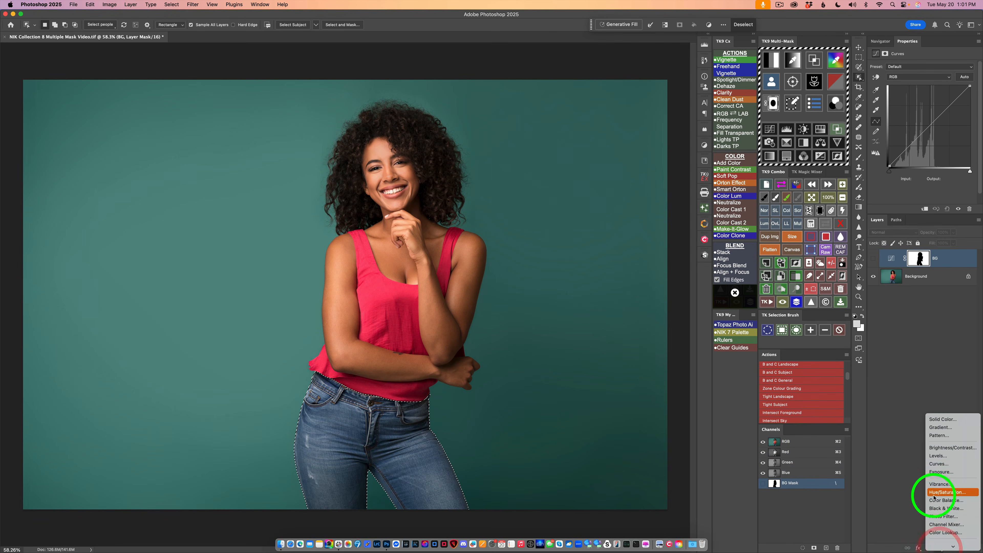
{"action": "left_click", "coordinate": [898, 358]}
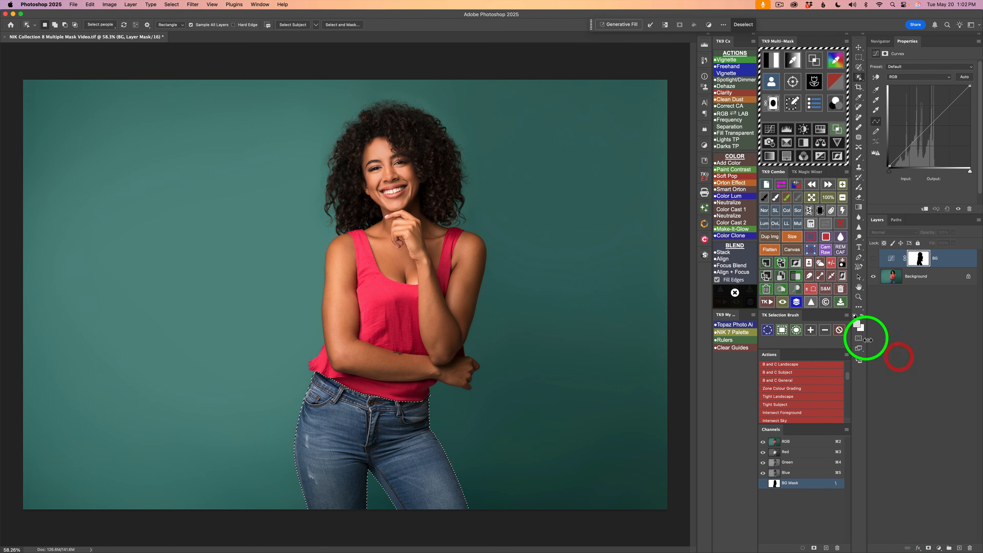
{"action": "left_click", "coordinate": [770, 129]}
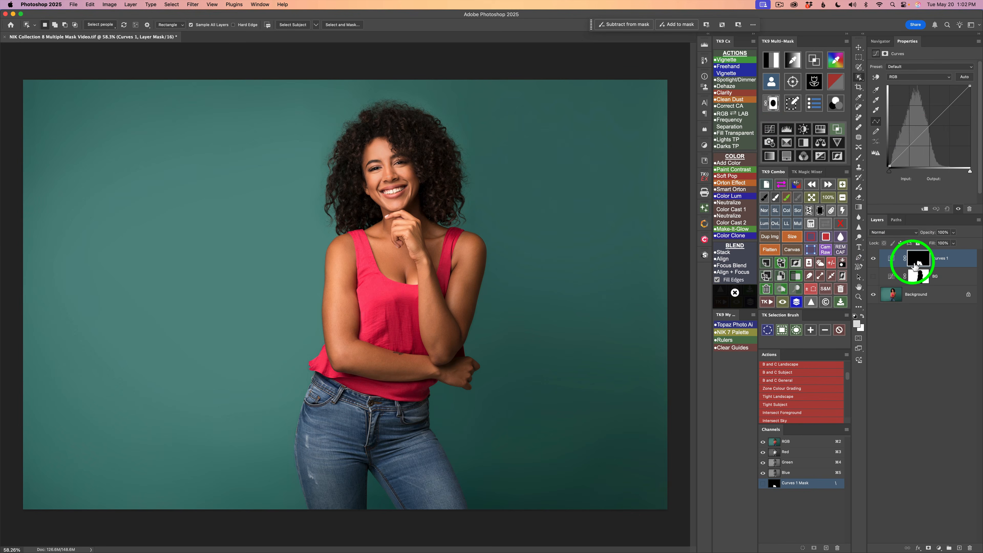
{"action": "left_click", "coordinate": [940, 258]}
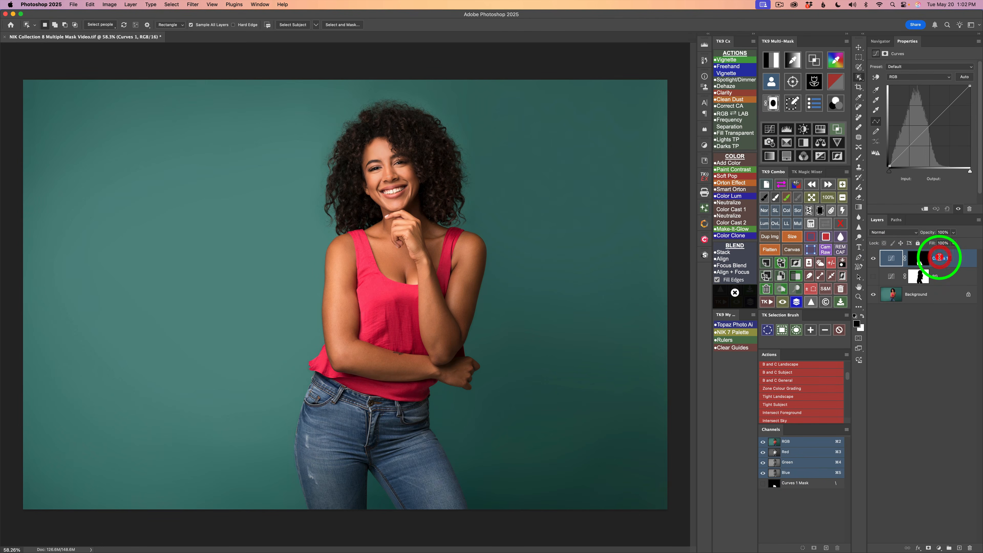
{"action": "type", "text": "pants"}
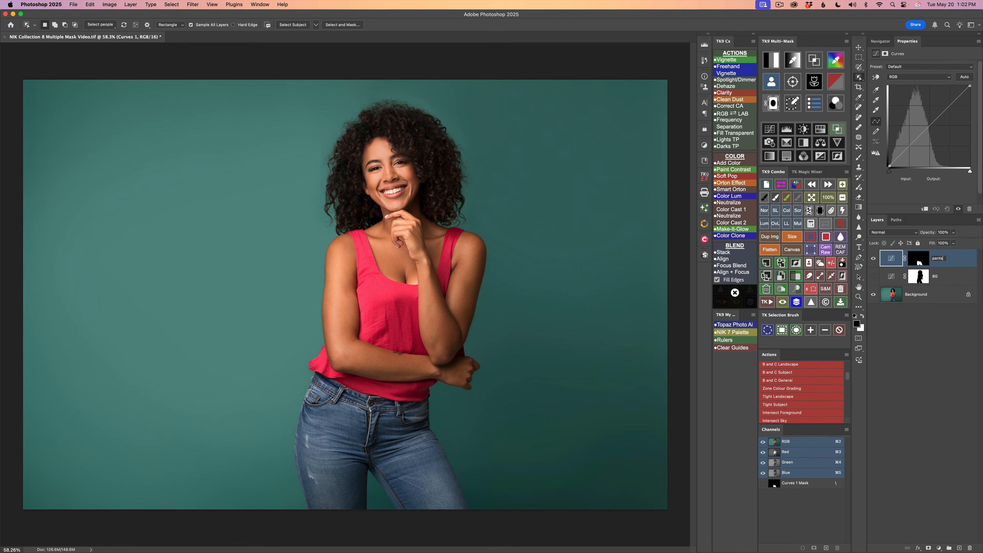
{"action": "left_click", "coordinate": [935, 333]}
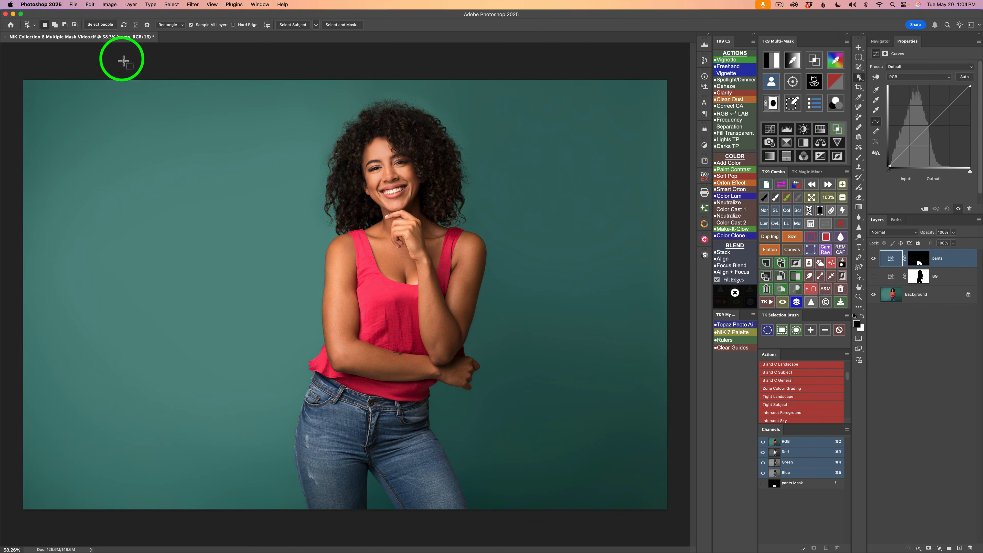
- Select the woman's facial skin with Select People and add a Curves adjustment layer masked to it
{"action": "left_click", "coordinate": [104, 26]}
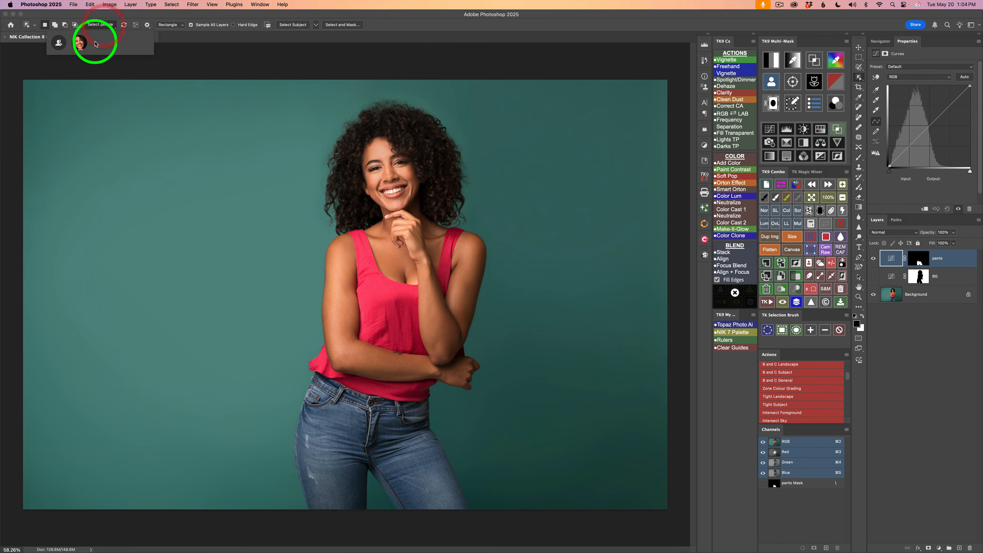
{"action": "left_click", "coordinate": [80, 43]}
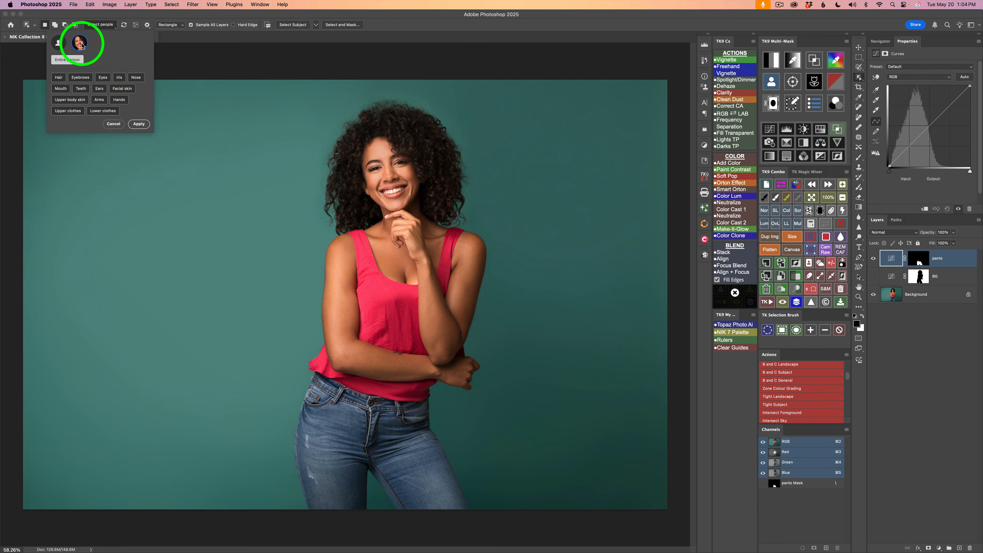
{"action": "left_click", "coordinate": [123, 89]}
{"action": "left_click", "coordinate": [139, 124]}
{"action": "left_click", "coordinate": [785, 111]}
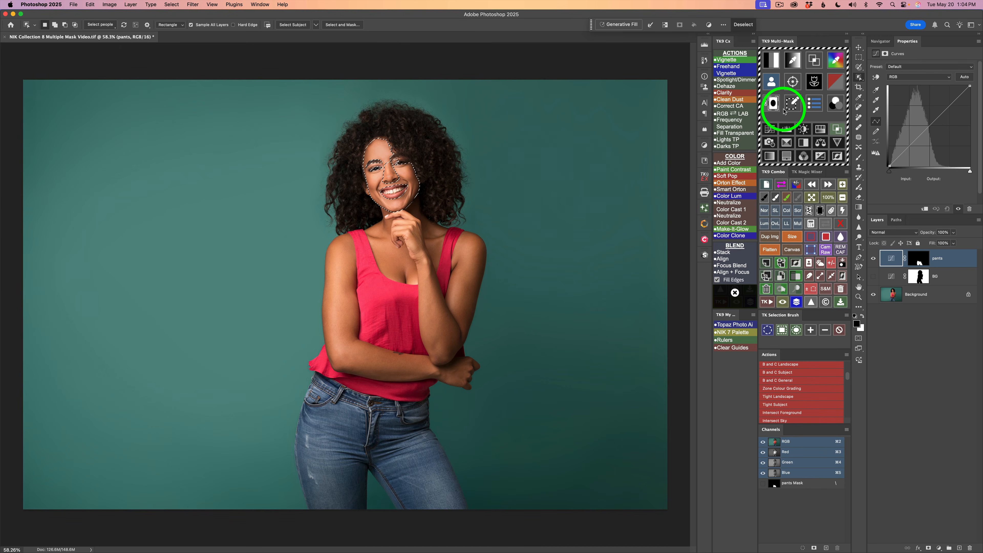
{"action": "left_click", "coordinate": [770, 129]}
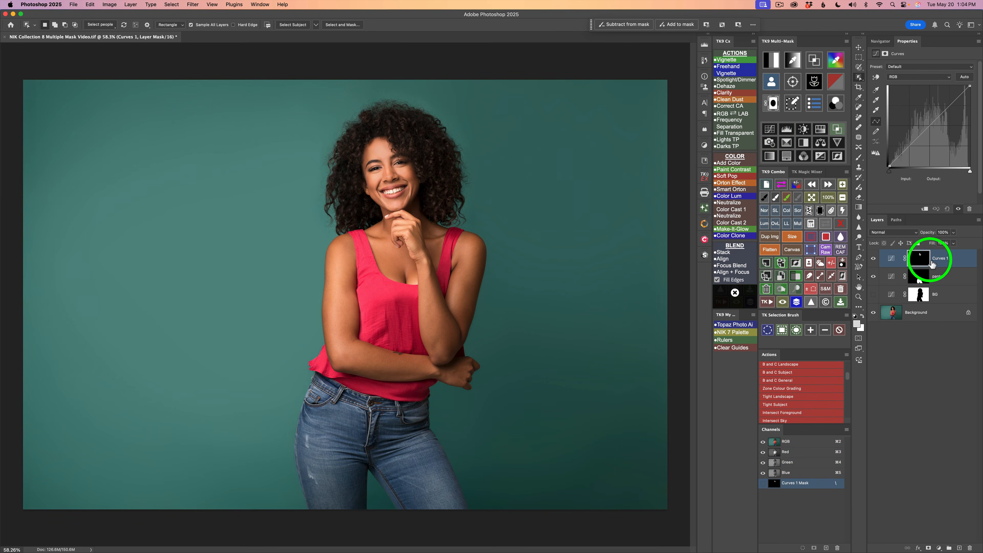
- Rename the Curves layer masked to the face as Facial Skin
{"action": "left_click", "coordinate": [942, 258]}
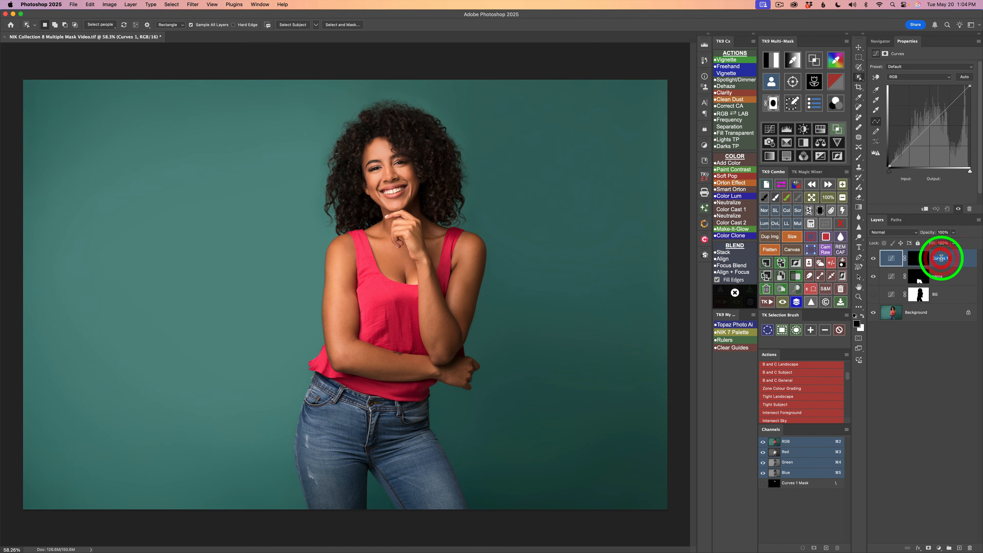
{"action": "type", "text": "Facial Skin"}
{"action": "key", "text": "Return"}
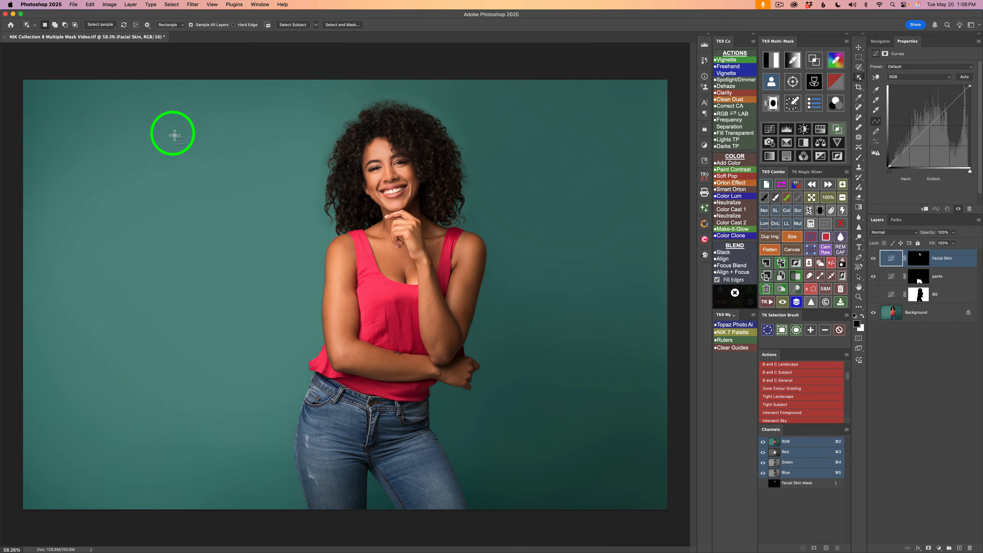
- Select the woman's hair with Select People
{"action": "left_click", "coordinate": [101, 25]}
{"action": "left_click", "coordinate": [82, 42]}
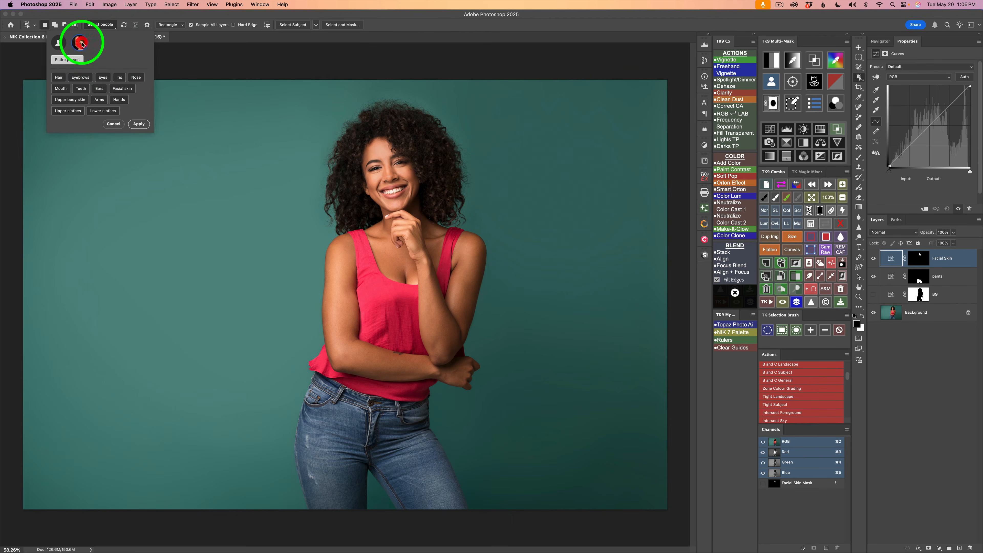
{"action": "left_click", "coordinate": [58, 77]}
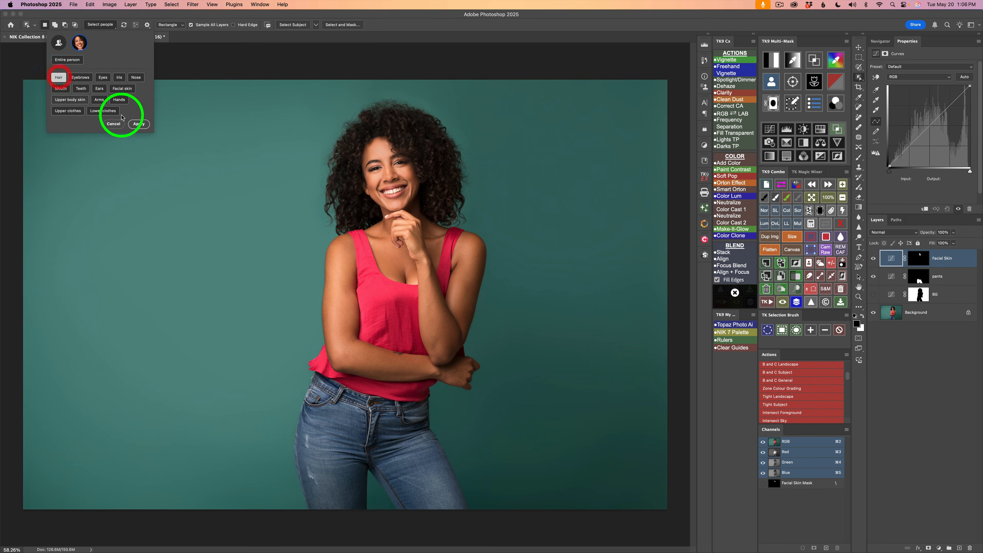
{"action": "left_click", "coordinate": [138, 124]}
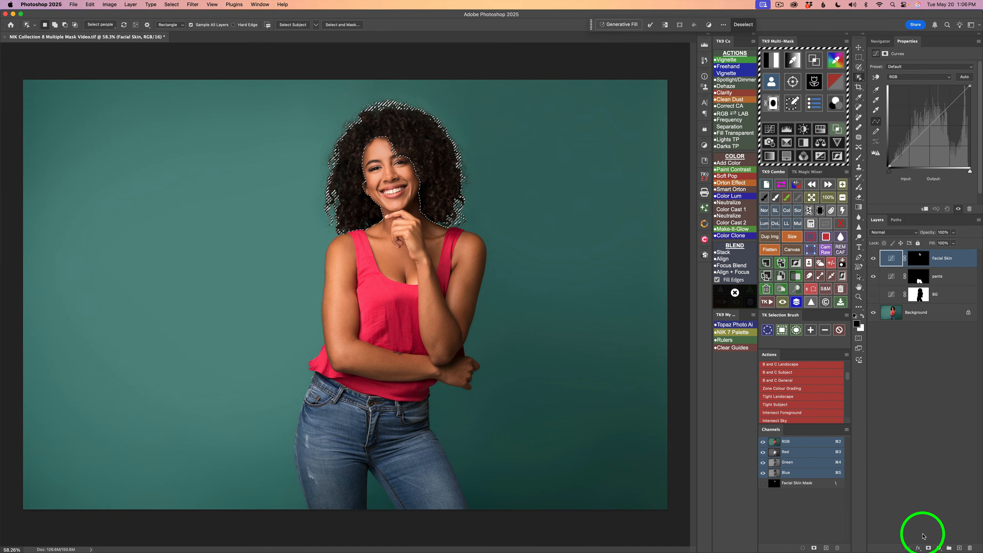
- Add a Curves adjustment layer masked to the selected hair and name it Hair
{"action": "left_click", "coordinate": [940, 548]}
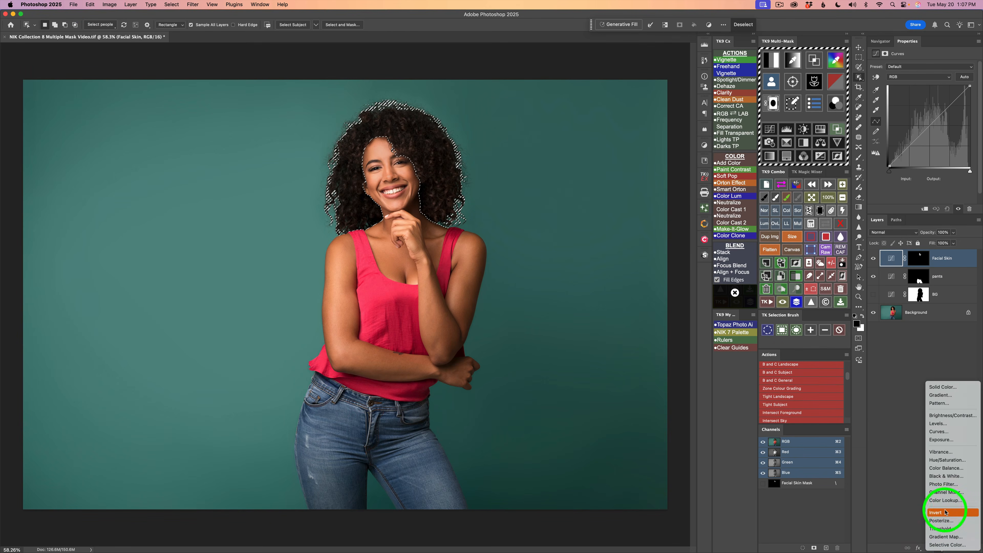
{"action": "left_click", "coordinate": [940, 433]}
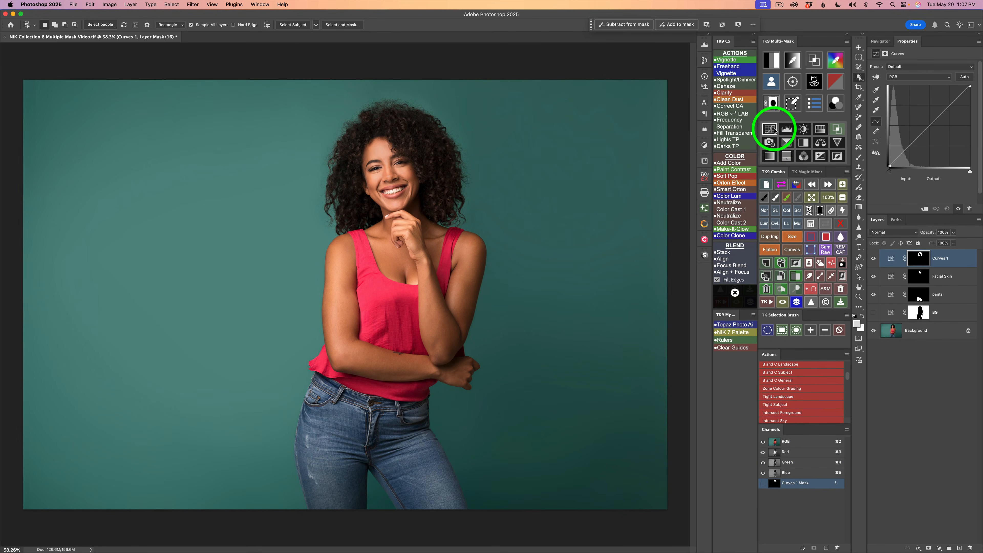
{"action": "left_click", "coordinate": [938, 256]}
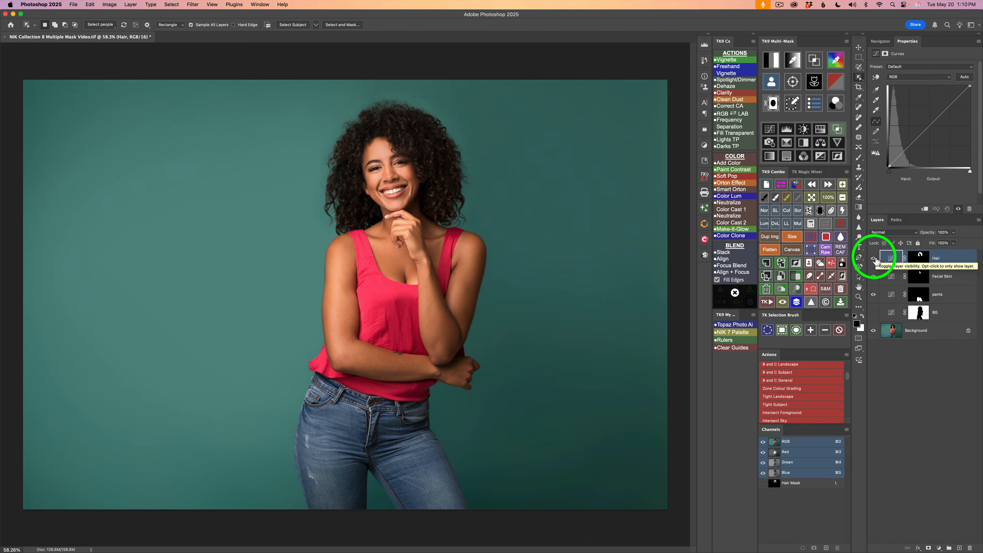
- Hide the Hair, Facial Skin and pants layers and open the image in Nik 8 Color Efex
{"action": "left_click_drag", "start_coordinate": [873, 258], "coordinate": [878, 298]}
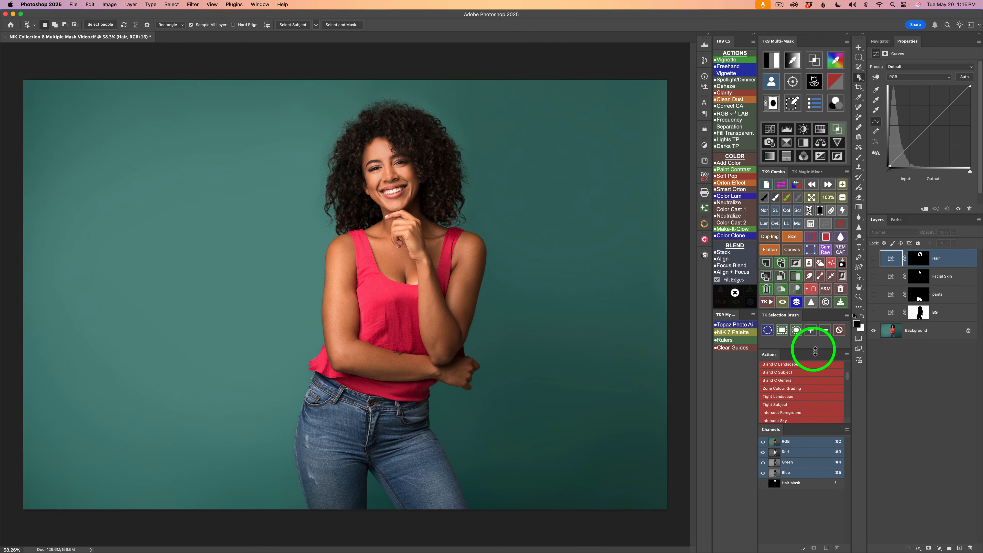
{"action": "left_click", "coordinate": [704, 240]}
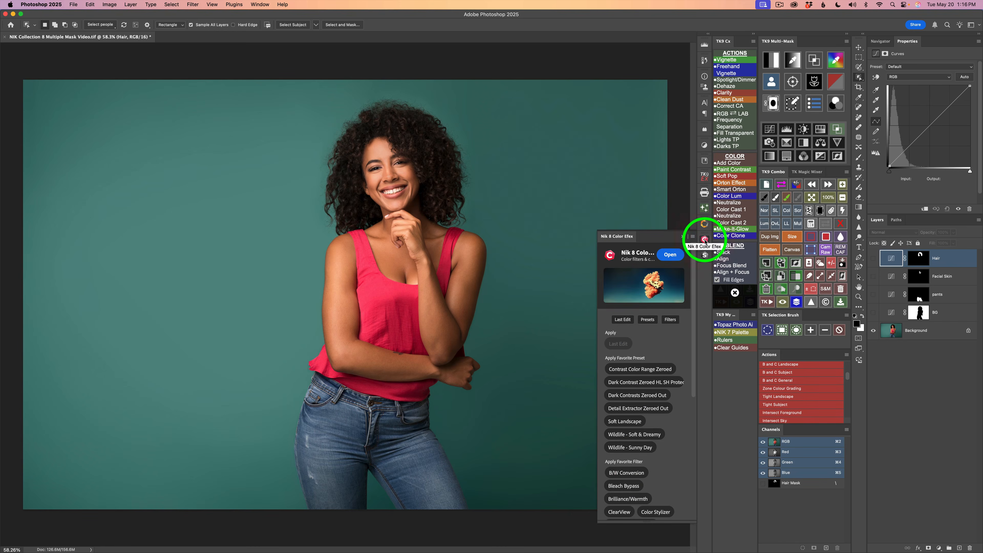
{"action": "left_click", "coordinate": [673, 255]}
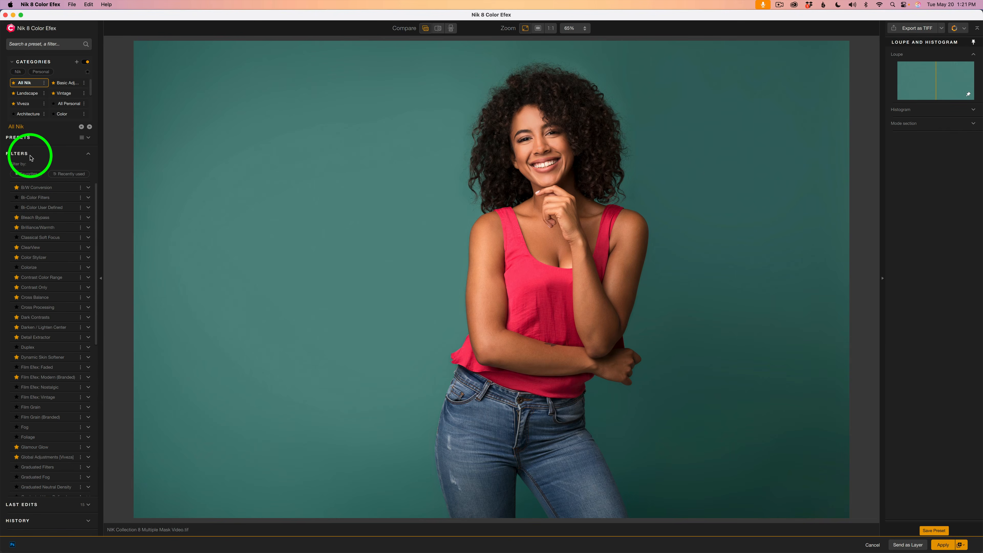
- Add the Bi-Color Filters filter and choose the pink variant 2 as its Color Set
{"action": "left_click", "coordinate": [72, 197]}
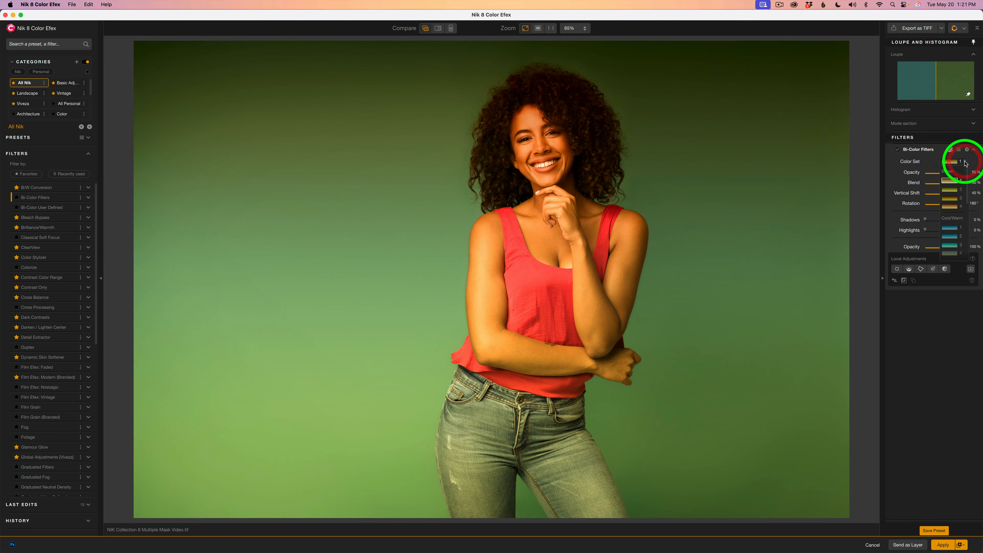
{"action": "left_click", "coordinate": [948, 162]}
{"action": "scroll", "coordinate": [959, 221], "scroll_direction": "down", "scroll_amount": 3}
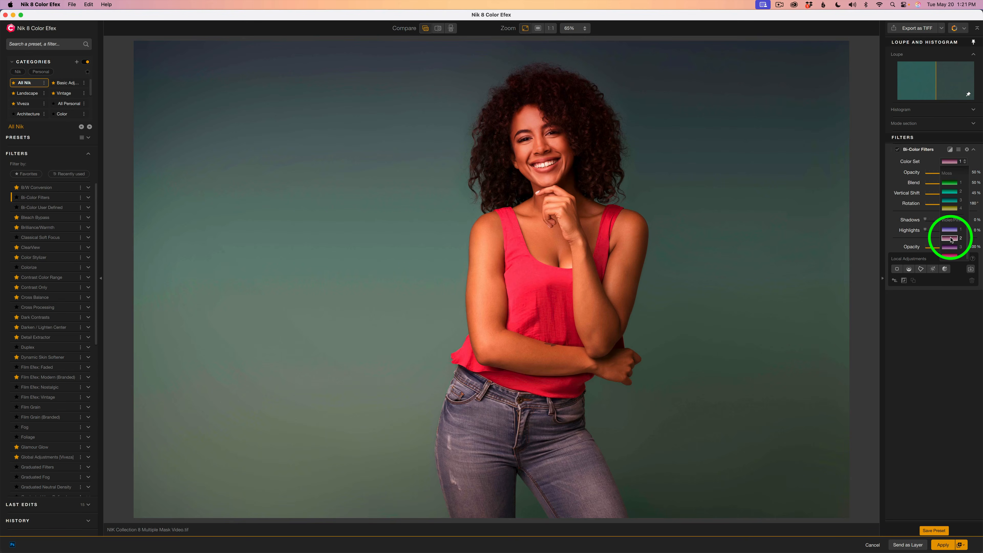
{"action": "left_click", "coordinate": [952, 239]}
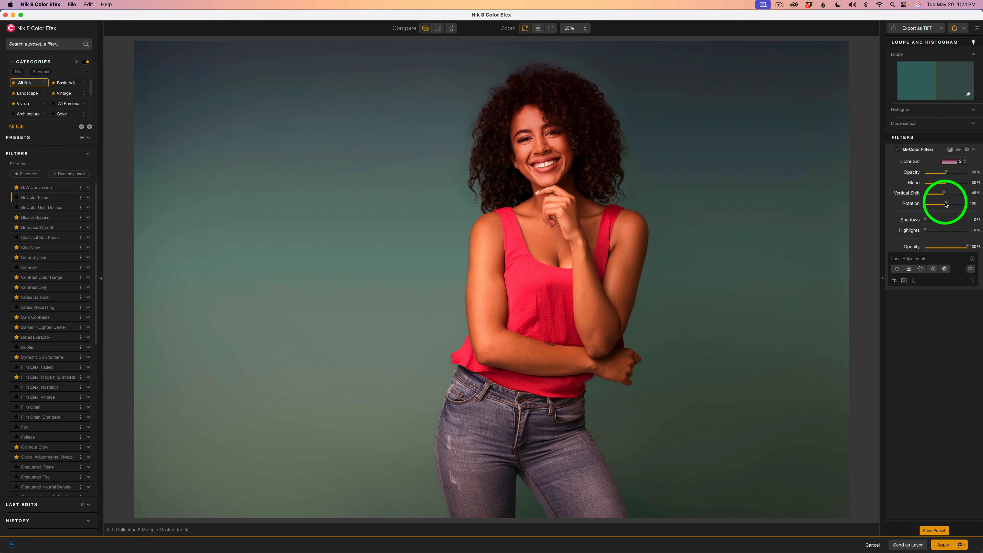
- Set the bi-color gradient's Rotation to about 270°, its Vertical Shift to 50% and its upper Opacity to 31%
{"action": "mouse_move", "coordinate": [946, 204]}
{"action": "left_mouse_down"}
{"action": "mouse_move", "coordinate": [967, 204]}
{"action": "mouse_move", "coordinate": [956, 204]}
{"action": "left_mouse_up"}
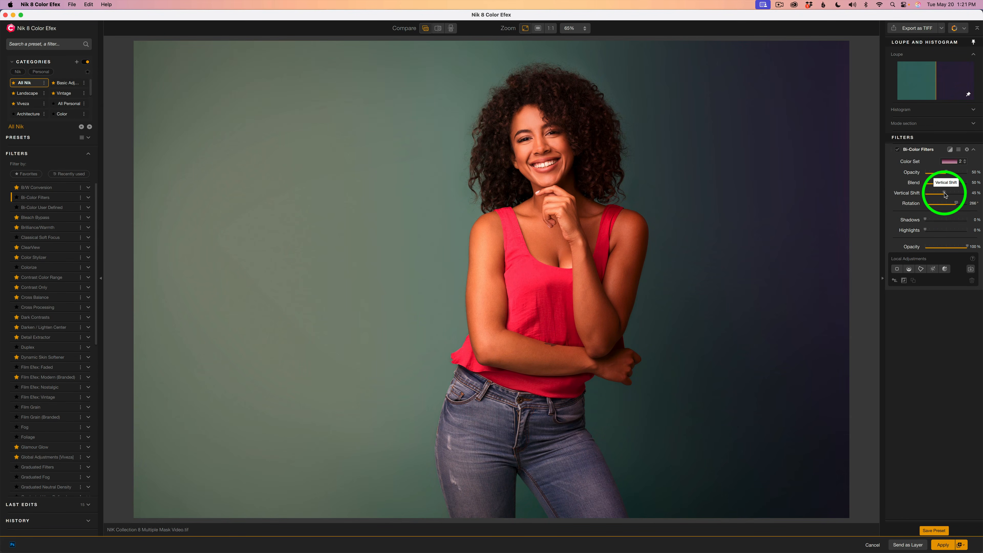
{"action": "left_click_drag", "start_coordinate": [944, 194], "coordinate": [947, 194]}
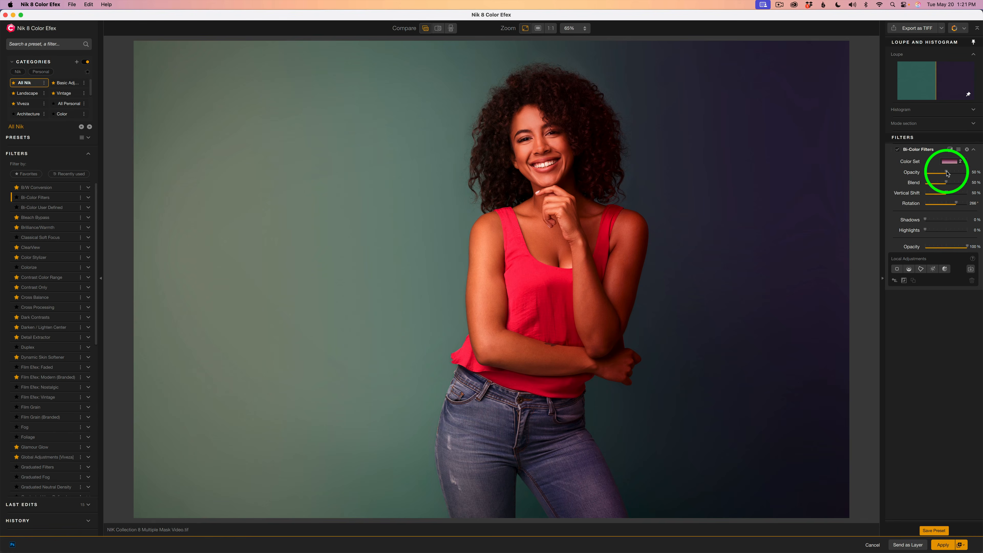
{"action": "mouse_move", "coordinate": [947, 174]}
{"action": "left_mouse_down"}
{"action": "mouse_move", "coordinate": [924, 174]}
{"action": "mouse_move", "coordinate": [940, 172]}
{"action": "left_mouse_up"}
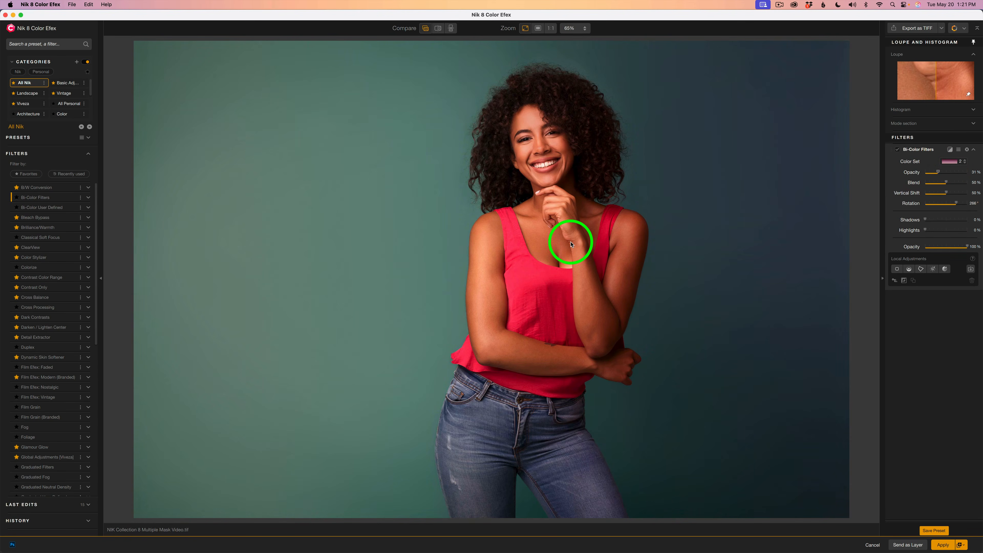
- Restrict the Bi-Color Filters effect to the backdrop by importing the Photoshop mask PS BG
{"action": "left_click", "coordinate": [971, 269]}
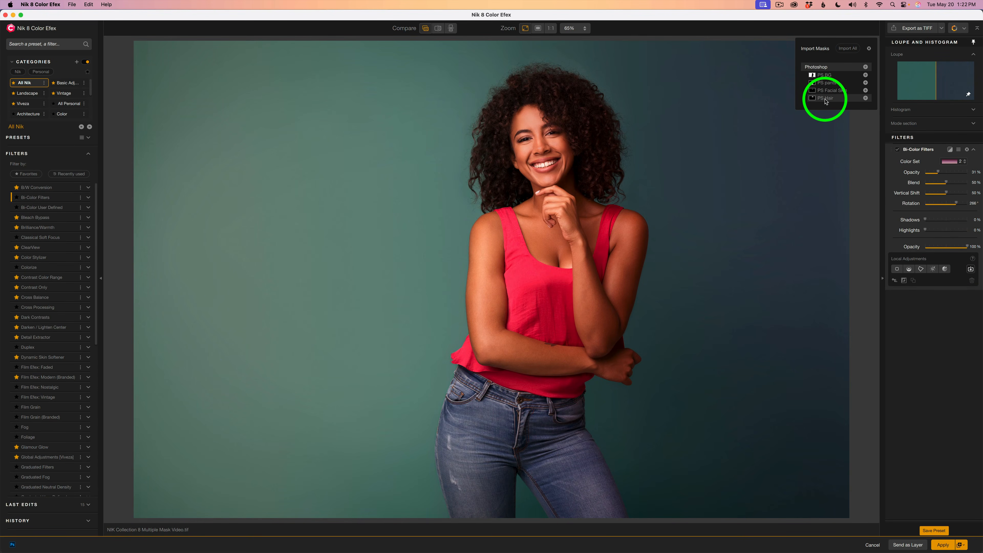
{"action": "left_click", "coordinate": [866, 75]}
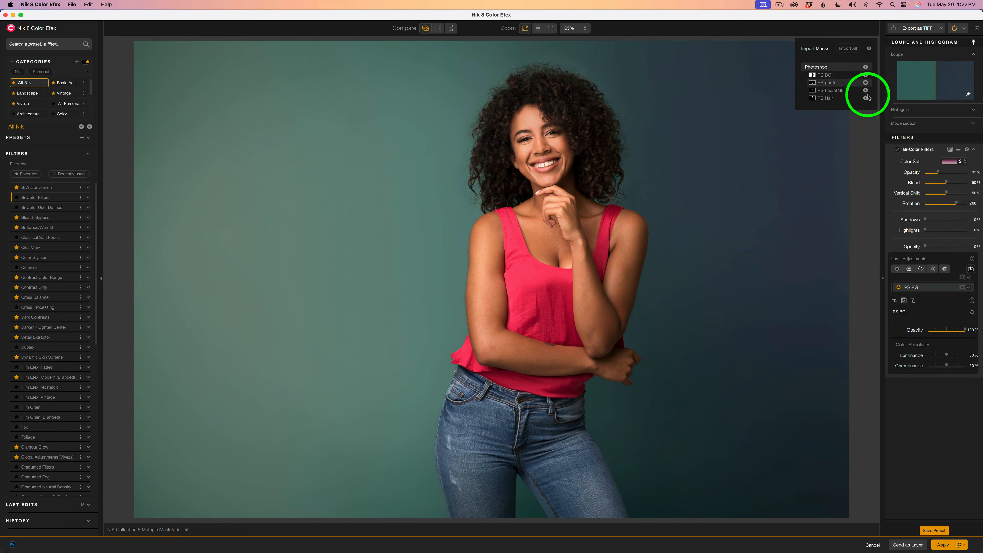
{"action": "left_click", "coordinate": [869, 48]}
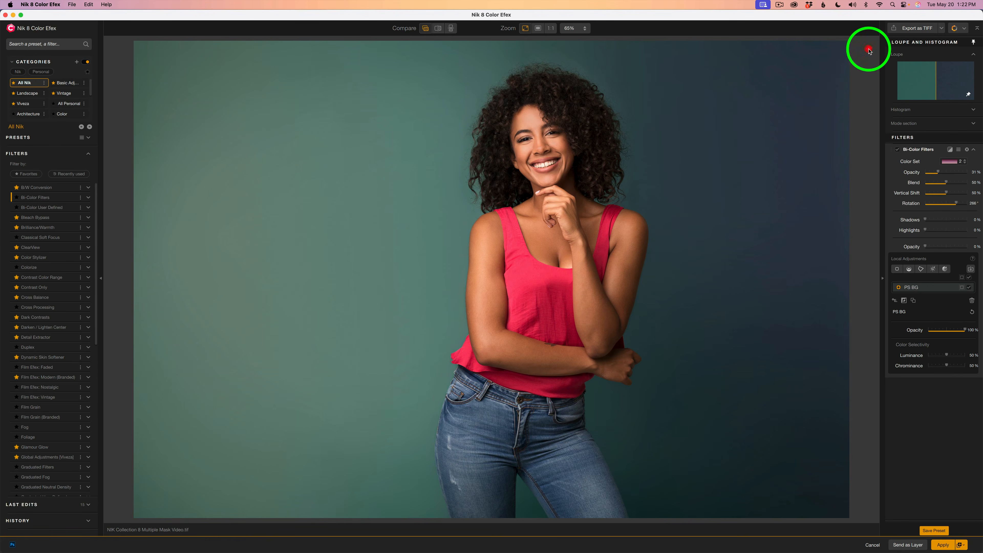
- Compare the image with and without Bi-Color Filters, set its upper Opacity to 24% and collapse the filter's settings
{"action": "left_click", "coordinate": [897, 150]}
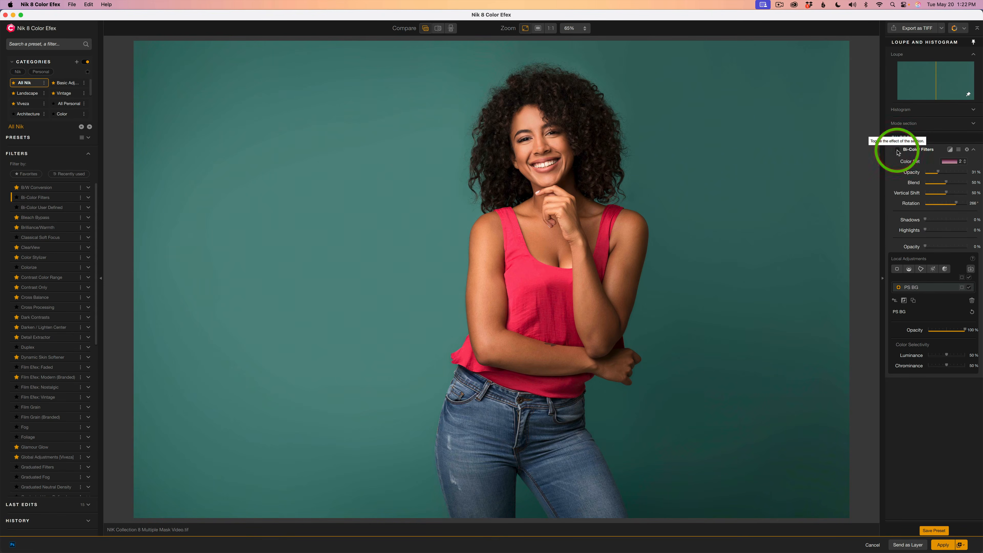
{"action": "left_click", "coordinate": [897, 151]}
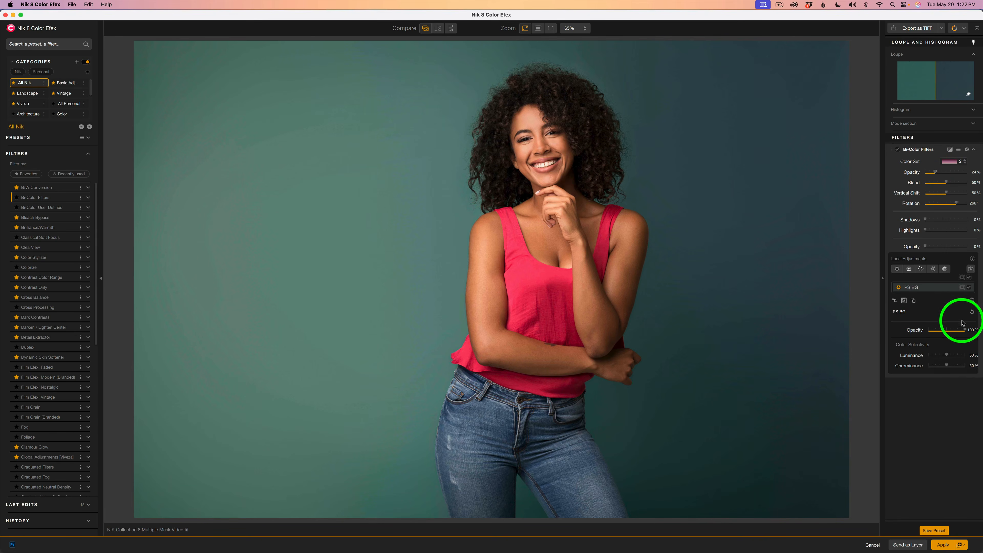
{"action": "left_click", "coordinate": [937, 150]}
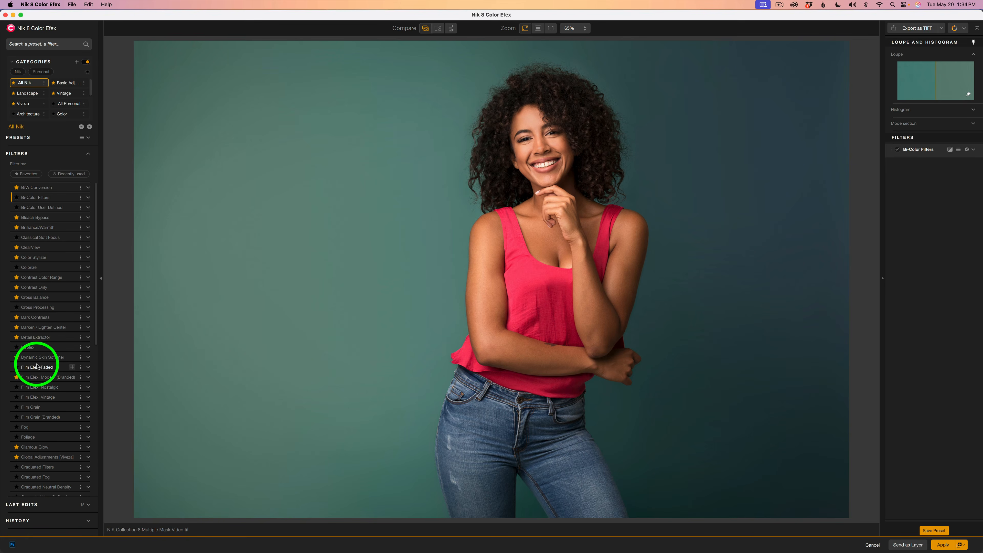
- Add the Detail Extractor filter, restrict it to the jeans with the imported PS pants mask, and toggle its effect to compare
{"action": "left_click", "coordinate": [73, 337]}
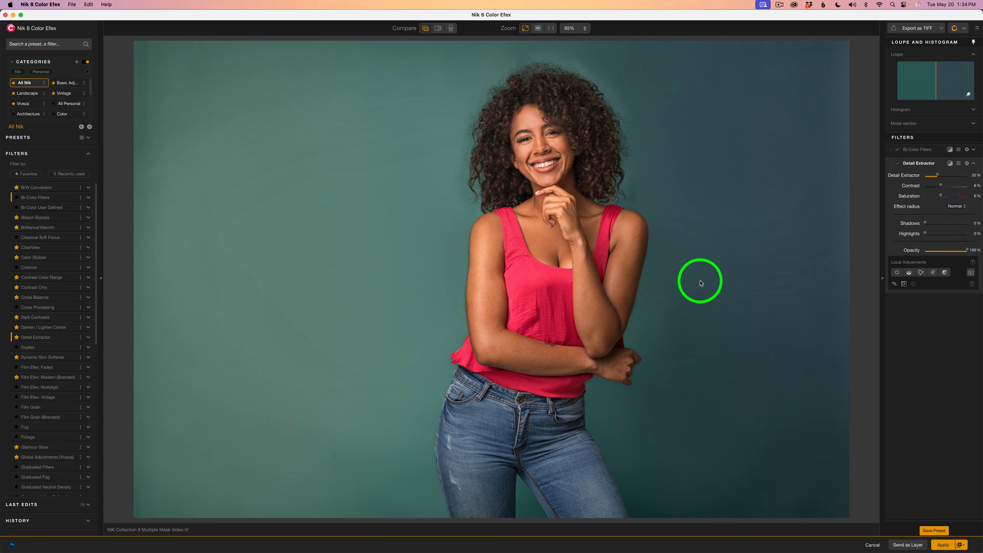
{"action": "left_click", "coordinate": [972, 272]}
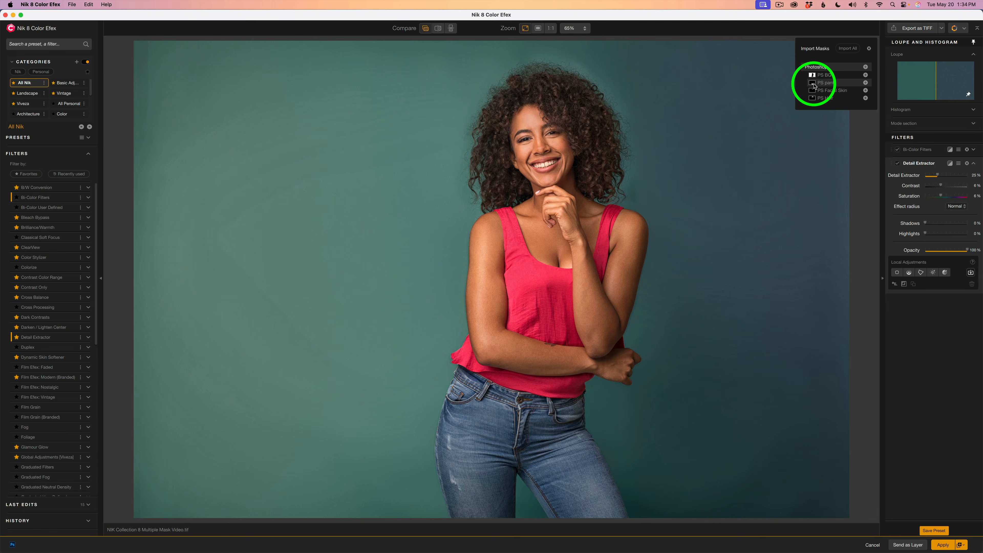
{"action": "left_click", "coordinate": [866, 83]}
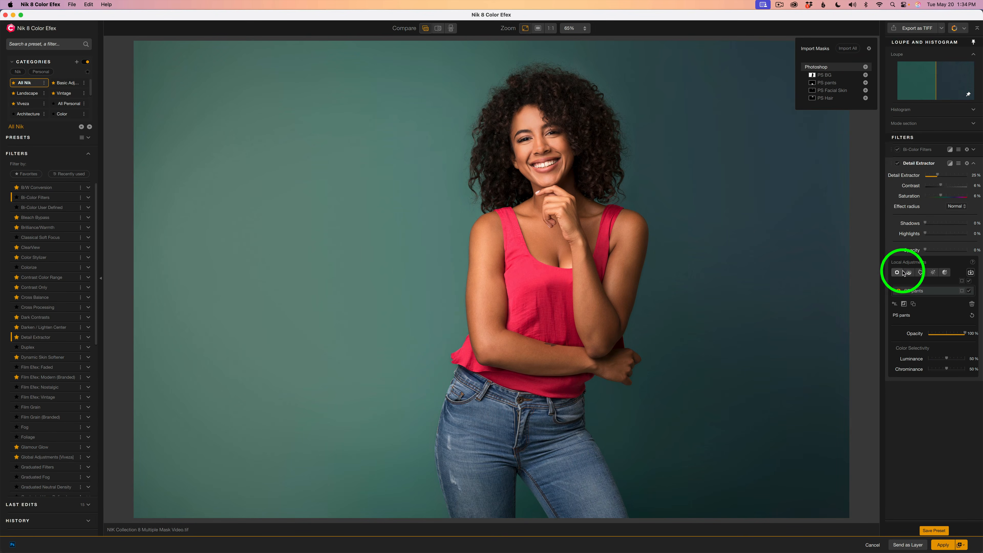
{"action": "left_click", "coordinate": [898, 165]}
{"action": "left_click", "coordinate": [898, 165]}
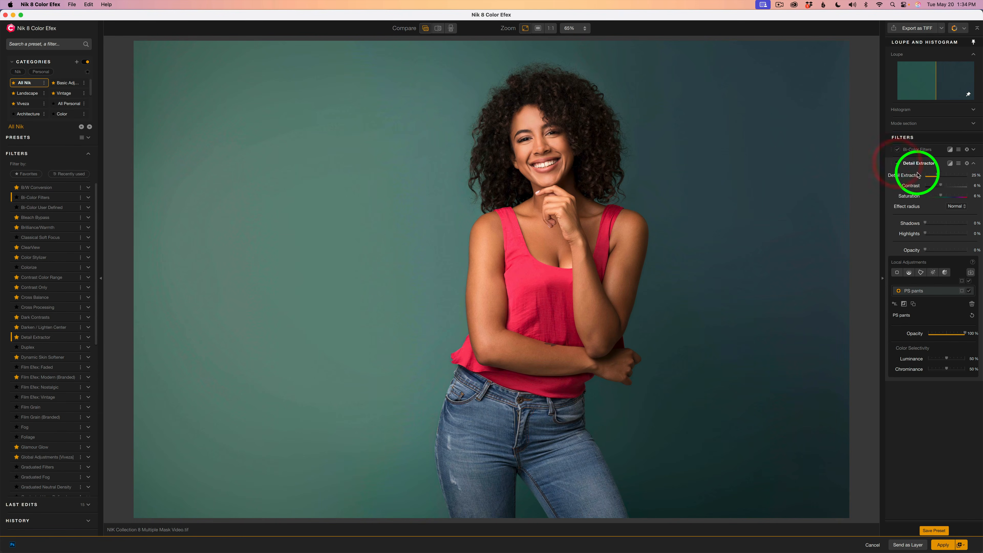
- Set Detail Extractor to 39% and Contrast to 14% with a Normal effect radius, and compare the jeans with and without the filter
{"action": "left_click_drag", "start_coordinate": [937, 176], "coordinate": [945, 178]}
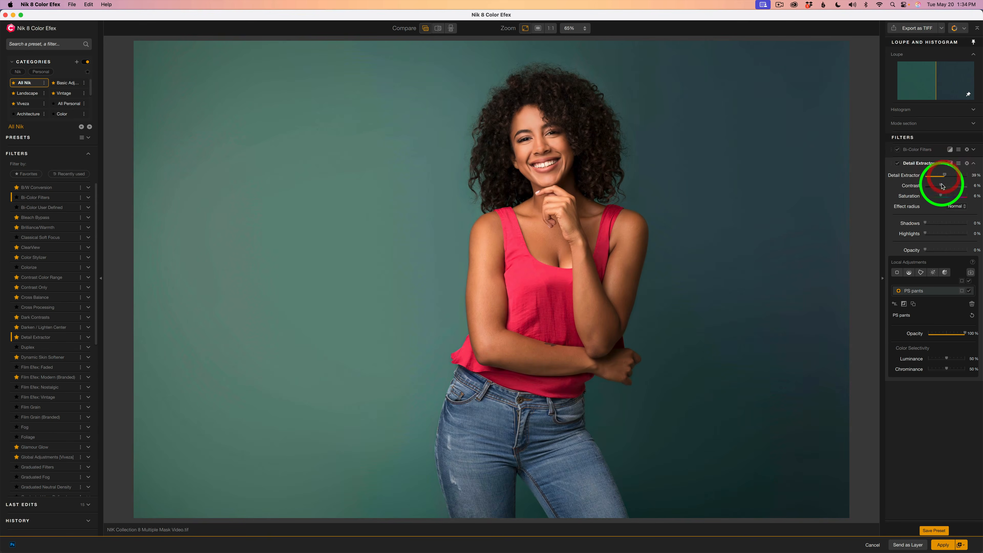
{"action": "left_click_drag", "start_coordinate": [941, 187], "coordinate": [944, 186]}
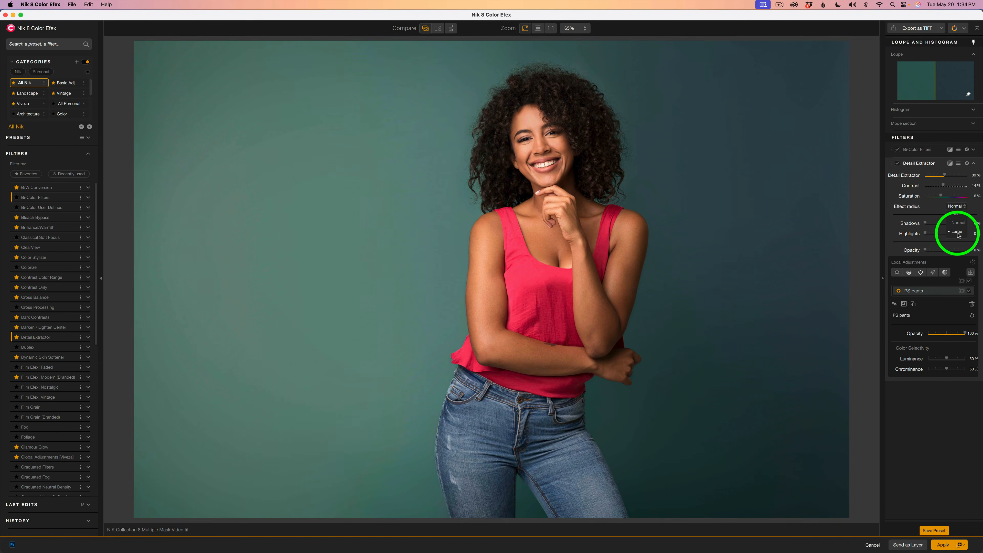
{"action": "left_click", "coordinate": [958, 225]}
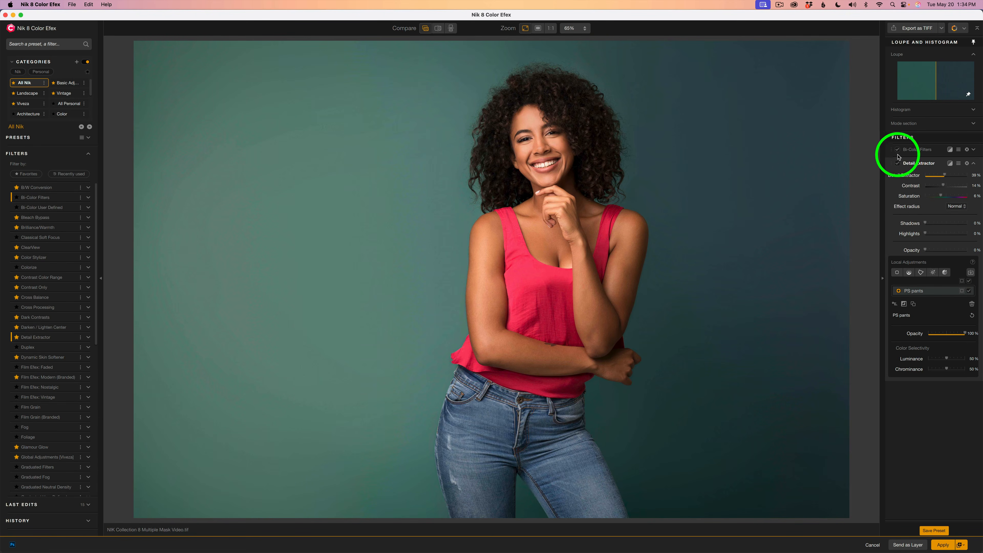
{"action": "left_click", "coordinate": [898, 164]}
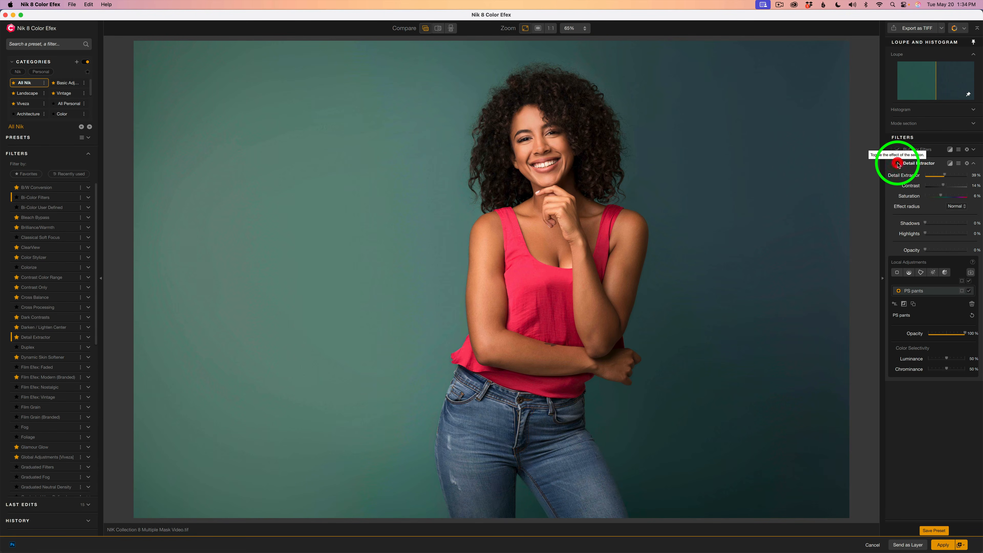
{"action": "left_click", "coordinate": [898, 164]}
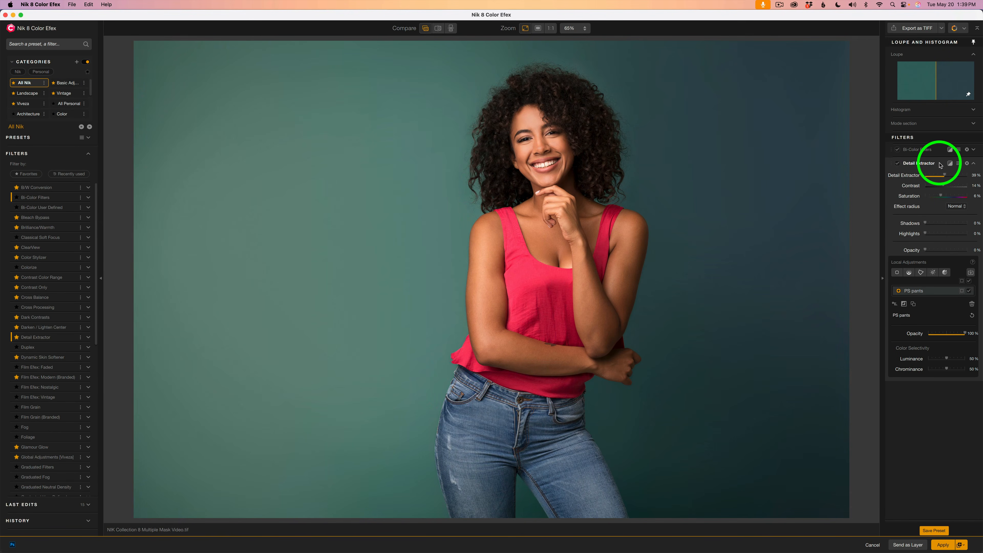
{"action": "left_click", "coordinate": [940, 165]}
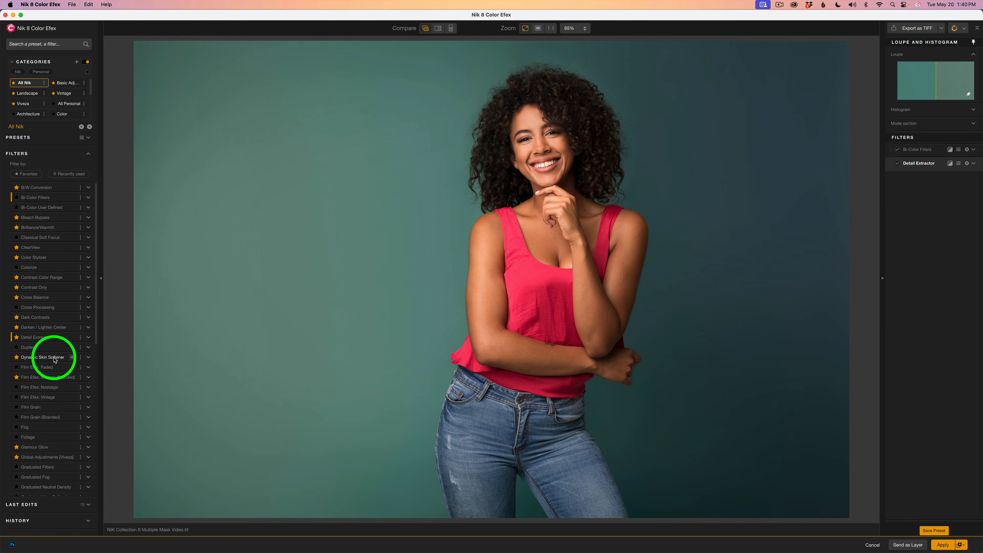
- Add the Dynamic Skin Softener filter and restrict it to the face with the imported Photoshop mask PS Facial Skin
{"action": "left_click", "coordinate": [73, 357]}
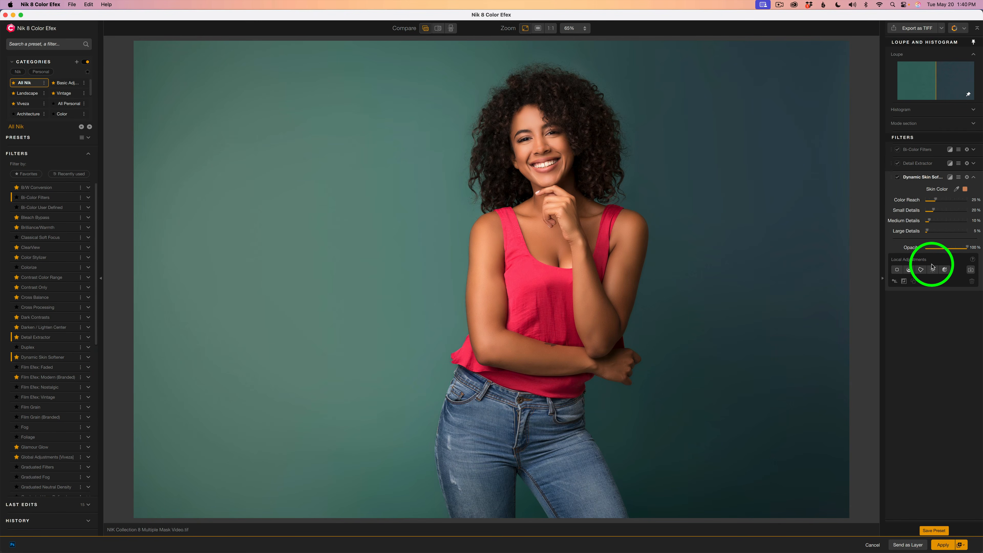
{"action": "left_click", "coordinate": [971, 270]}
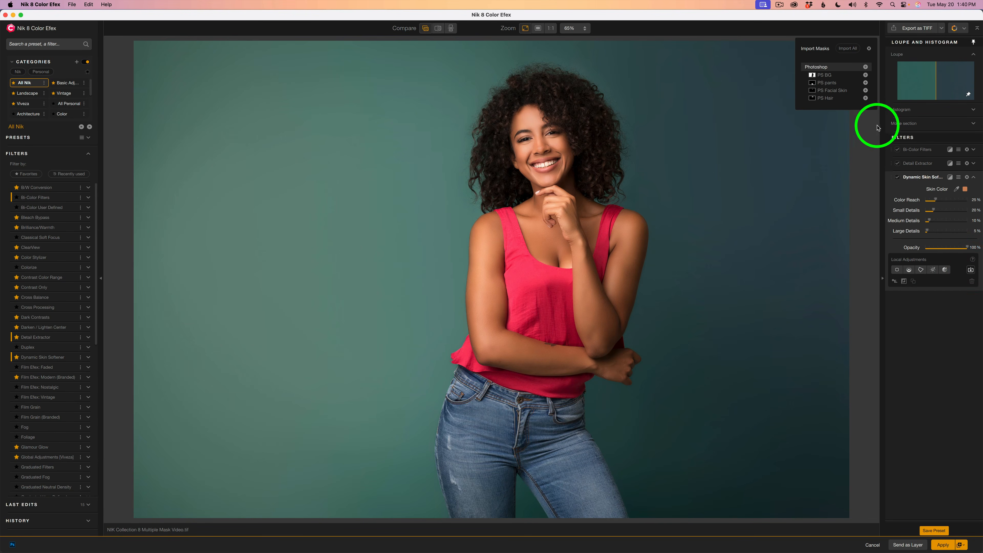
{"action": "left_click", "coordinate": [866, 90]}
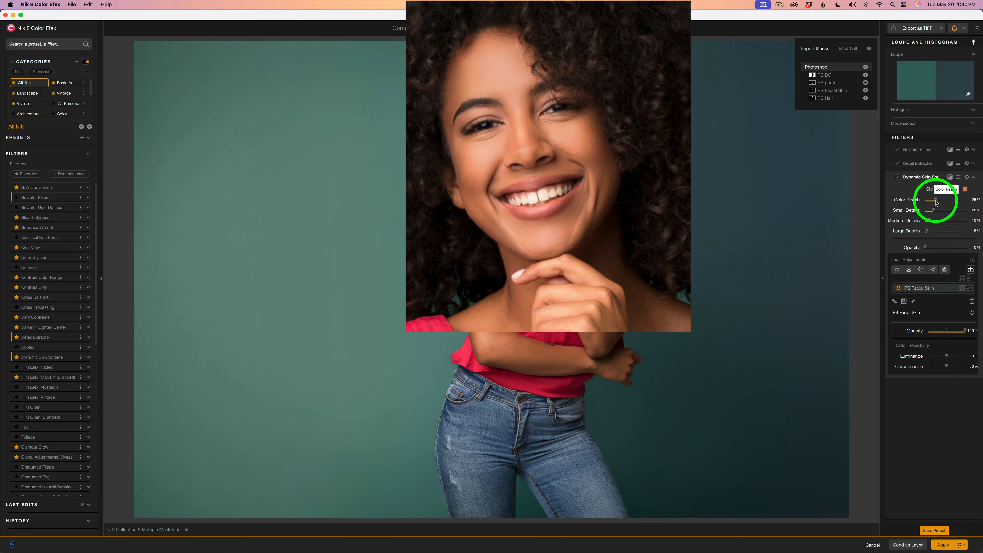
- Set the skin softener's Color Reach to 48%, Small Details to 30% and Medium Details to 18%, and toggle its effect to compare
{"action": "left_click_drag", "start_coordinate": [936, 202], "coordinate": [934, 222]}
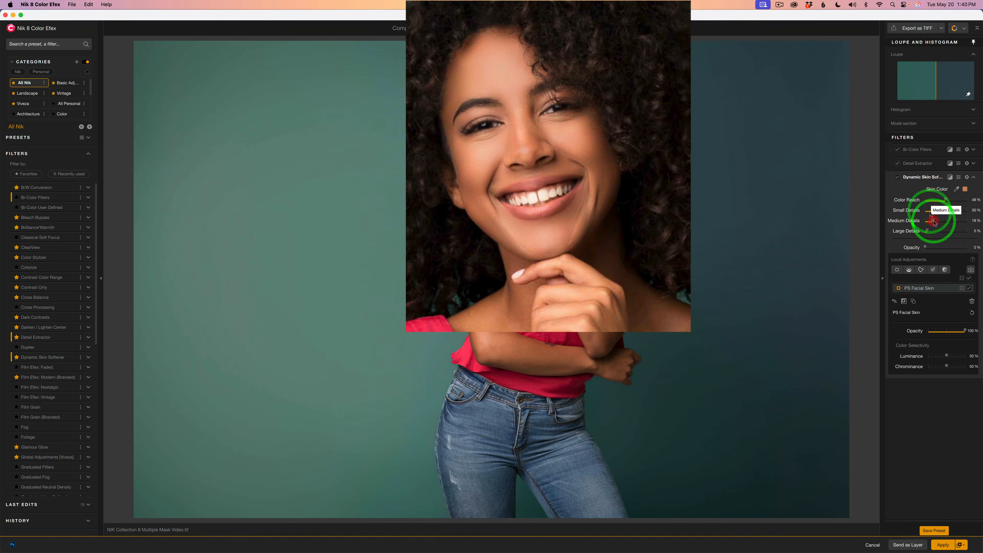
{"action": "left_click", "coordinate": [898, 178]}
{"action": "left_click", "coordinate": [898, 177]}
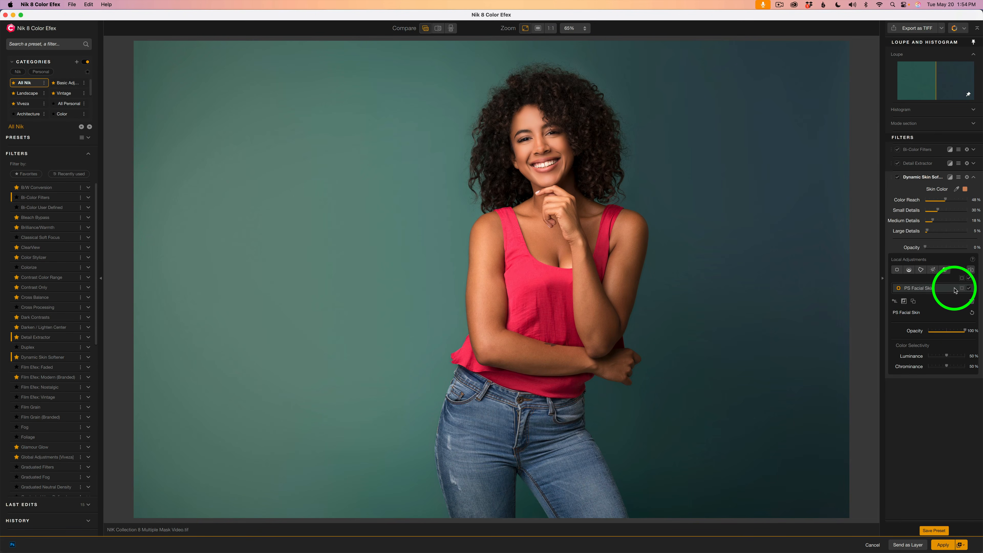
- Inspect the PS Facial Skin mask and the Dynamic Skin Softener's overall effect mask, hiding each again
{"action": "left_click", "coordinate": [962, 289]}
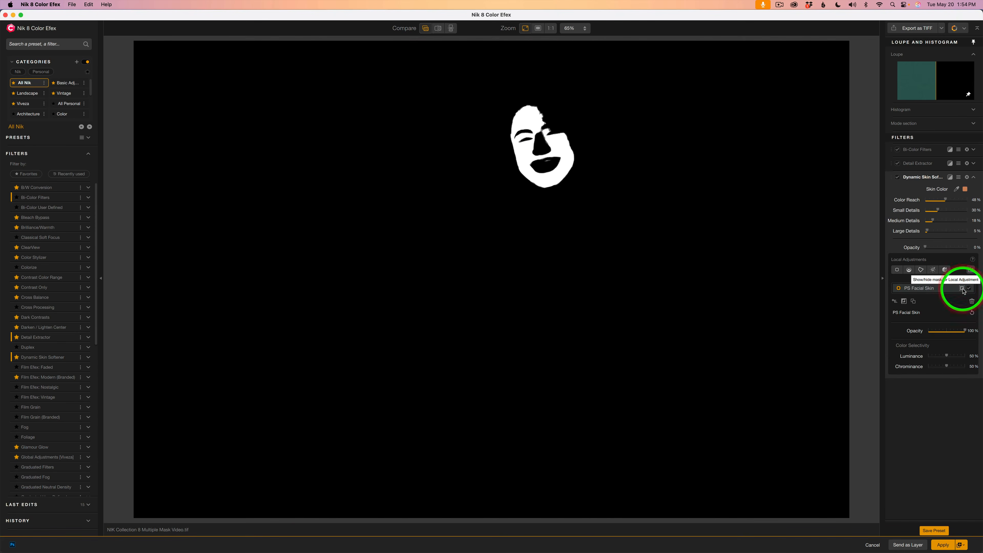
{"action": "left_click", "coordinate": [962, 289]}
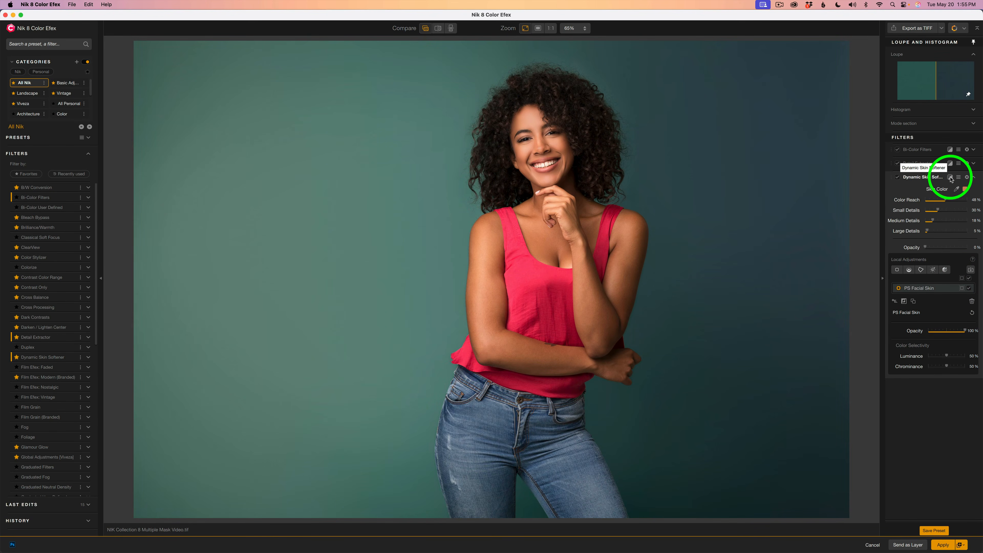
{"action": "left_click", "coordinate": [950, 177]}
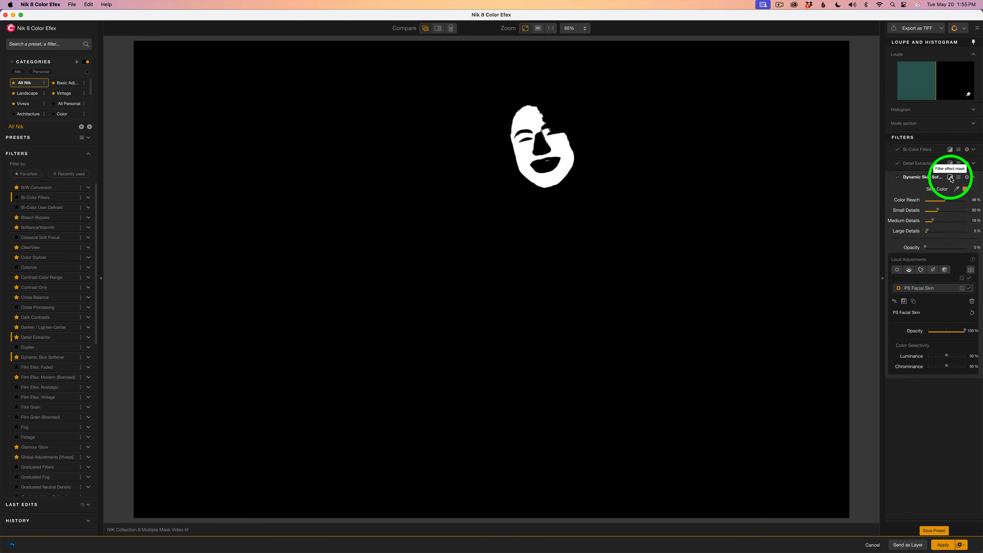
{"action": "left_click", "coordinate": [950, 177]}
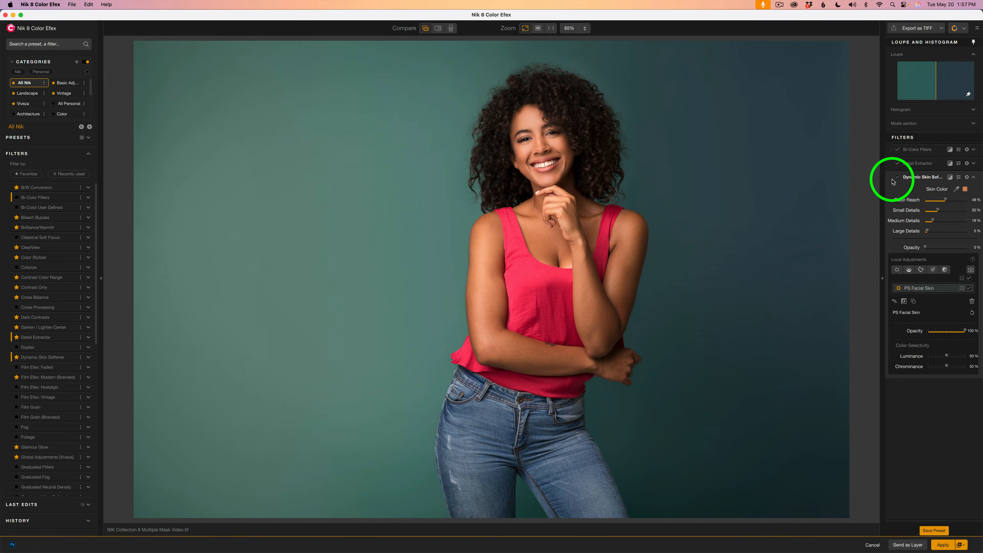
{"action": "left_click", "coordinate": [888, 177]}
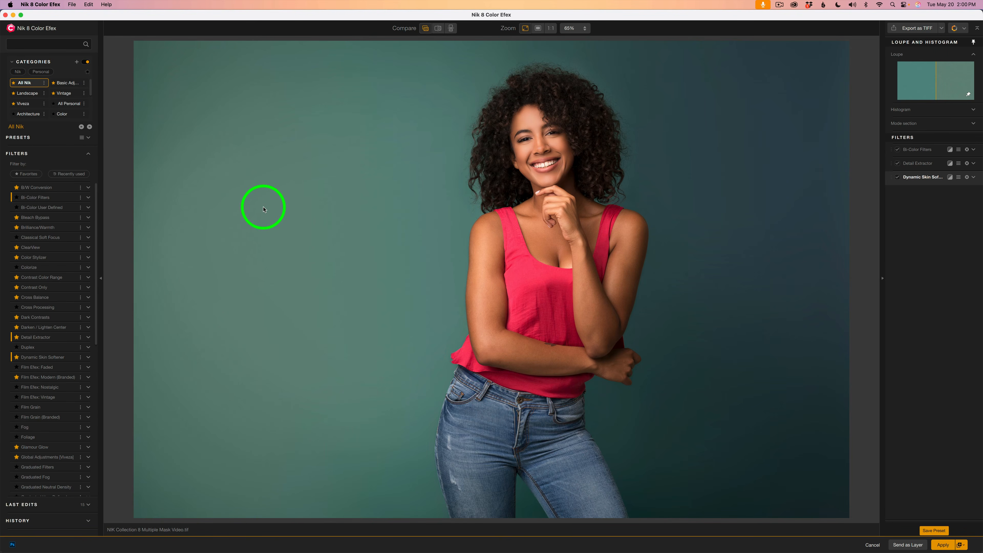
- Find the Viveza Global Adjustments filter, add it, and restrict it to the hair with the imported Photoshop mask PS Hair
{"action": "left_click", "coordinate": [35, 47]}
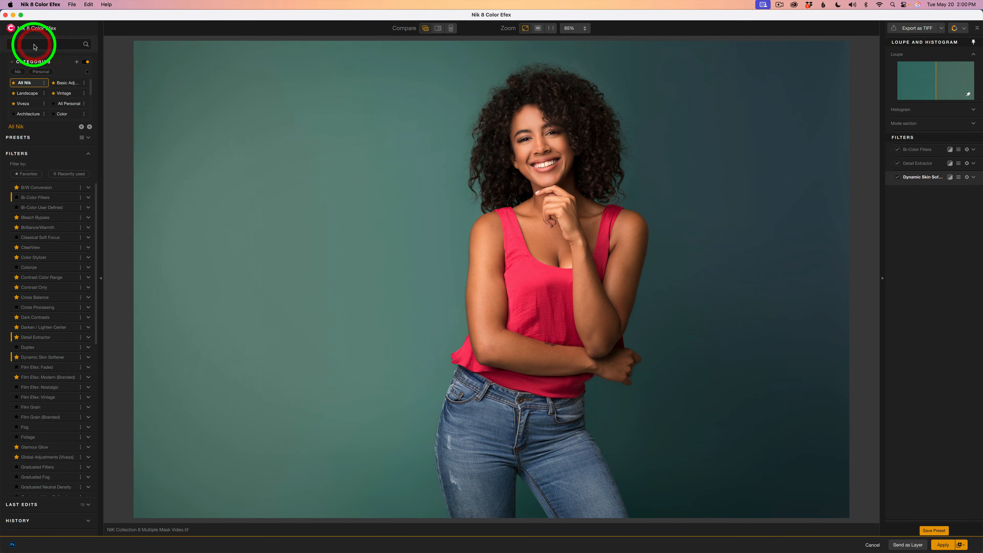
{"action": "type", "text": "Viv"}
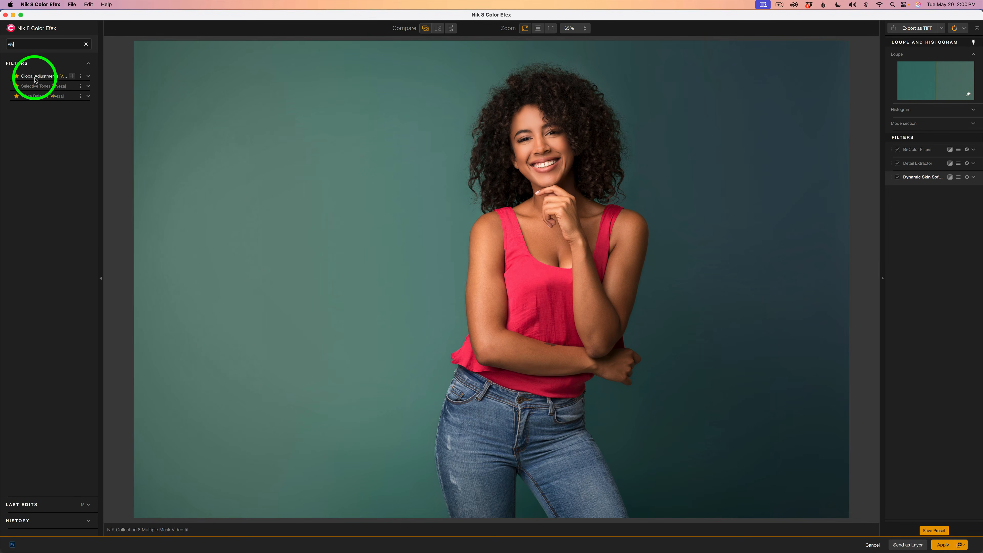
{"action": "left_click", "coordinate": [73, 76]}
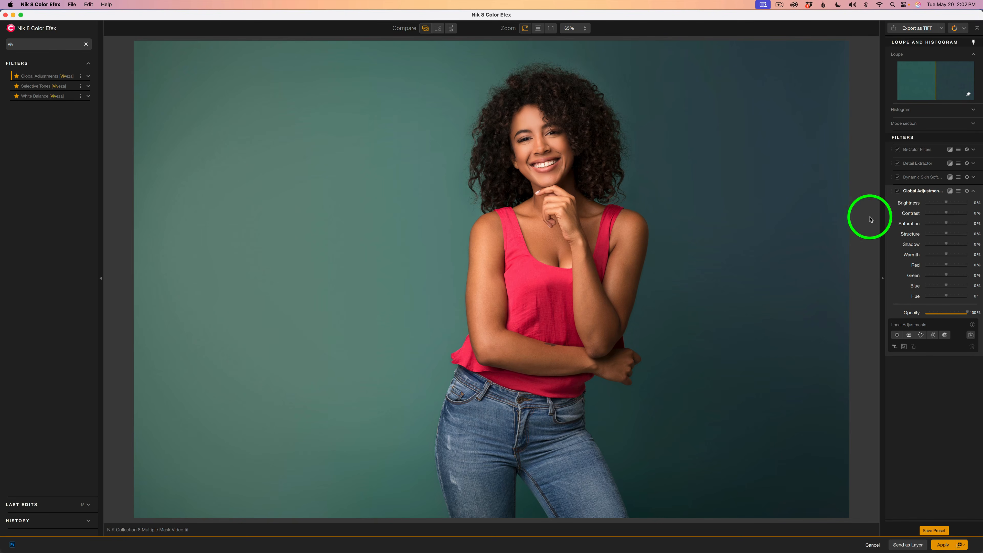
{"action": "left_click", "coordinate": [971, 335]}
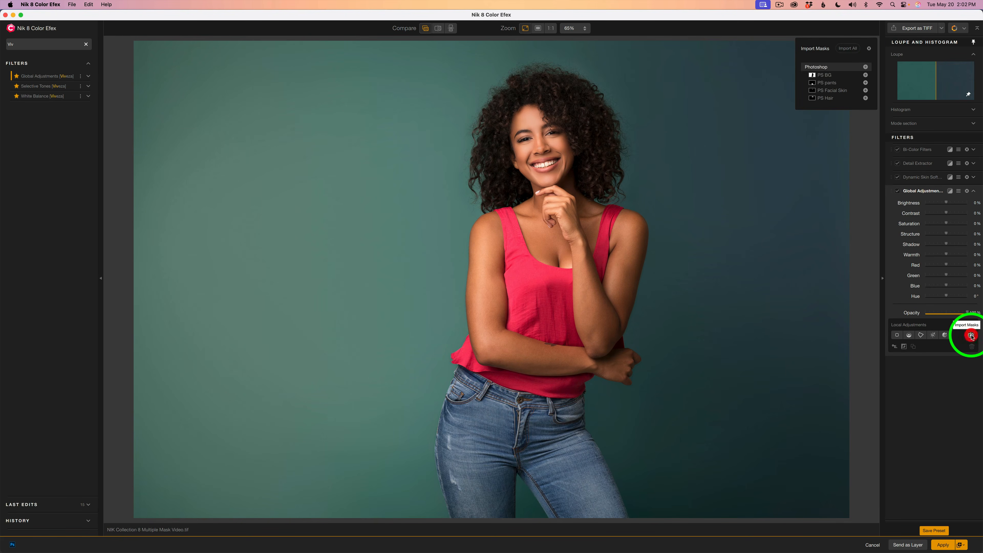
{"action": "left_click", "coordinate": [866, 98]}
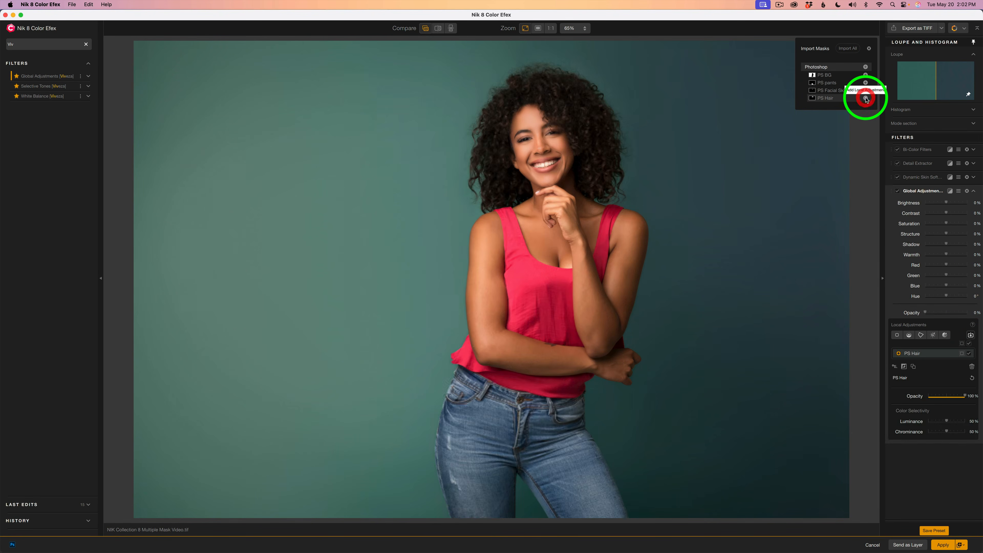
{"action": "left_click", "coordinate": [869, 49]}
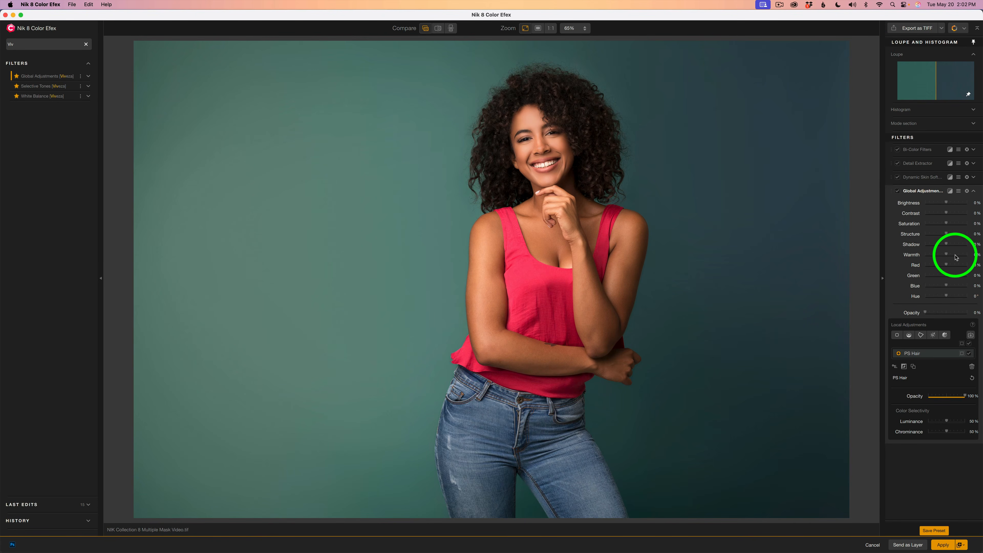
- Set the Global Adjustments Structure to 25% and compare the hair with and without the filter
{"action": "mouse_move", "coordinate": [947, 235]}
{"action": "left_mouse_down"}
{"action": "mouse_move", "coordinate": [960, 236]}
{"action": "mouse_move", "coordinate": [951, 237]}
{"action": "left_mouse_up"}
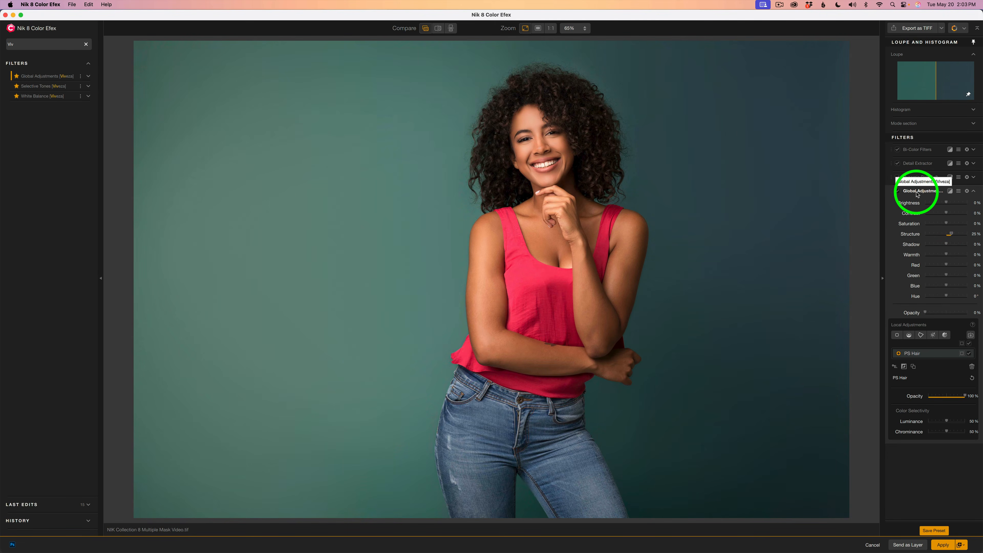
{"action": "left_click", "coordinate": [898, 192]}
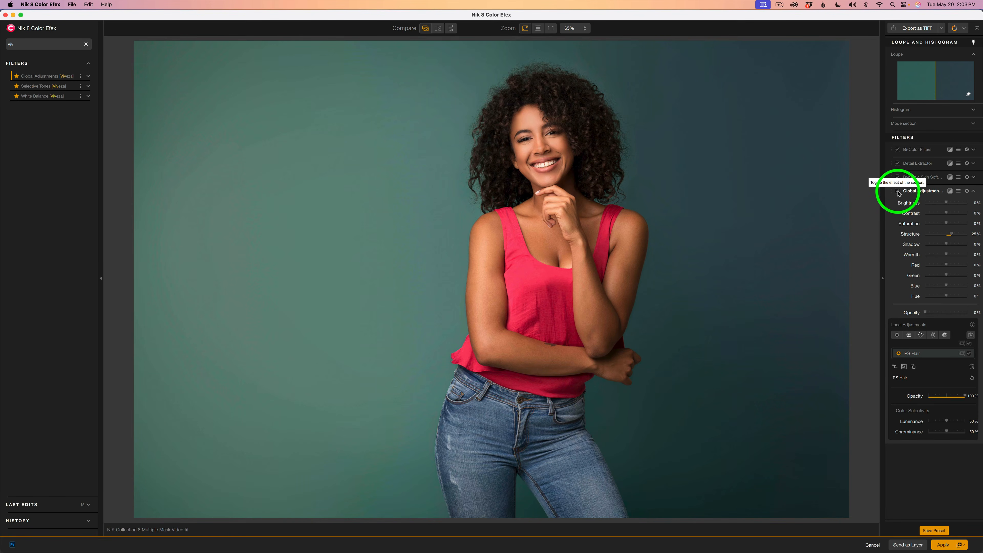
{"action": "left_click", "coordinate": [898, 192]}
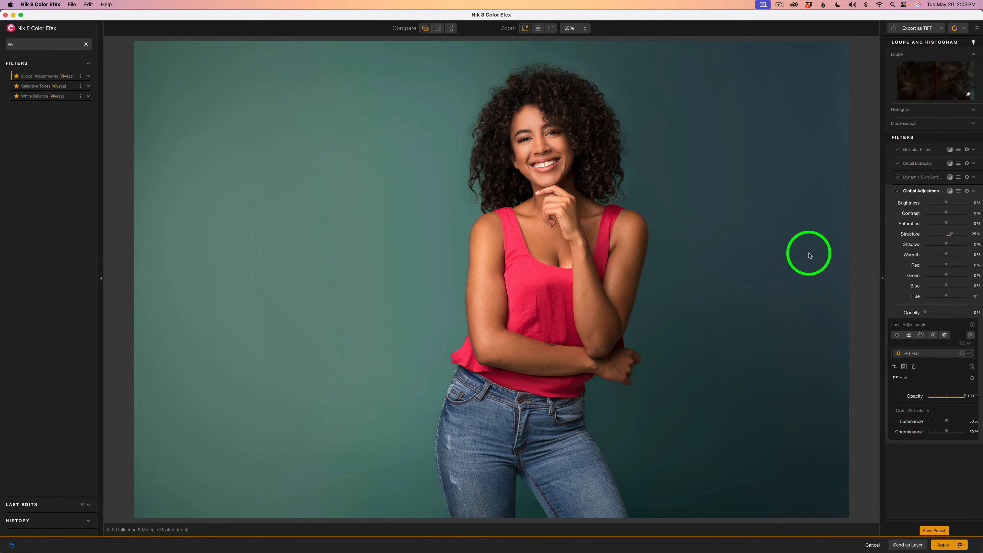
- Inspect the PS Hair mask, compare the original and edited images in separate views, and return to the single-image view
{"action": "left_click", "coordinate": [962, 354]}
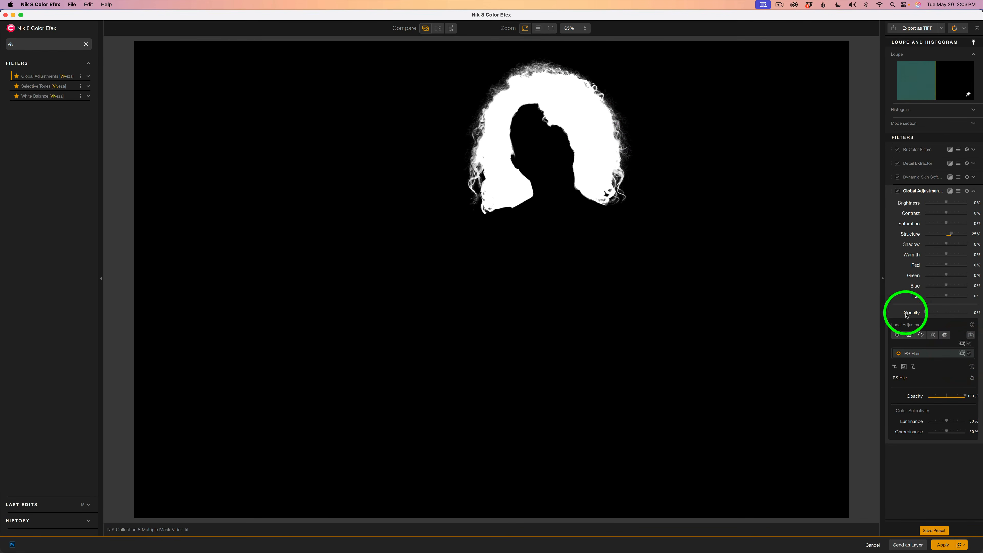
{"action": "left_click", "coordinate": [962, 344]}
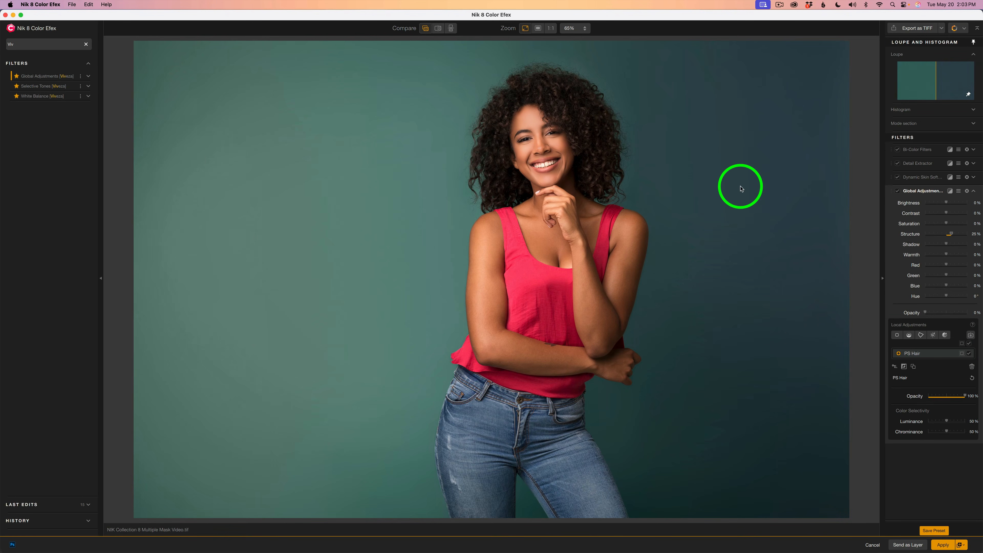
{"action": "left_click", "coordinate": [451, 29]}
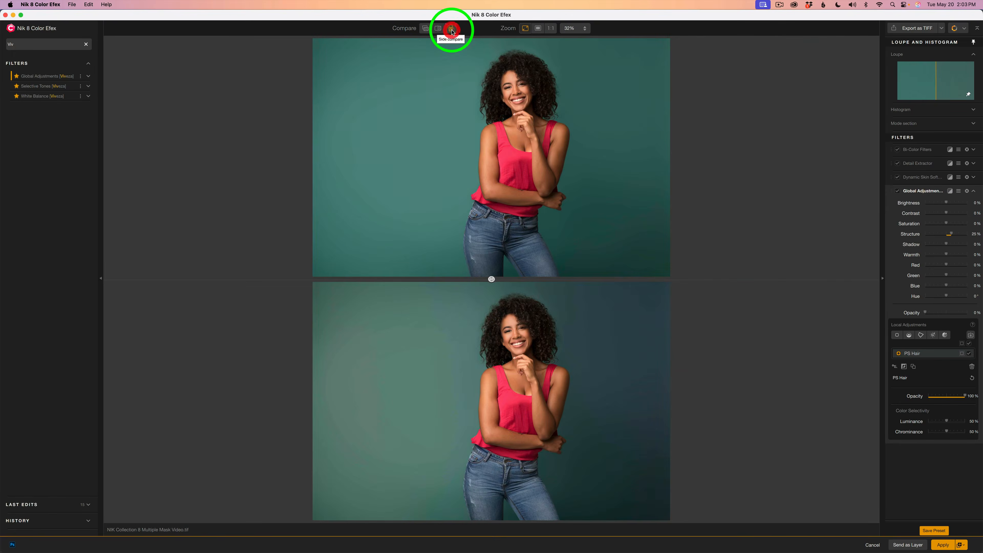
{"action": "left_click", "coordinate": [425, 29]}
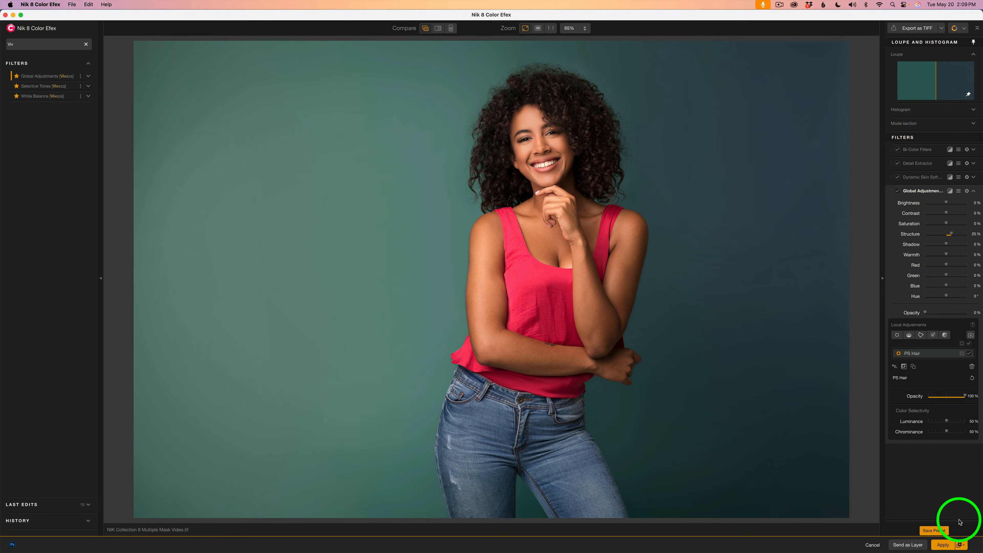
- Check the output options, apply the filters to Photoshop as a new layer, and close the Nik 8 Color Efex plugin panel
{"action": "left_click", "coordinate": [962, 546]}
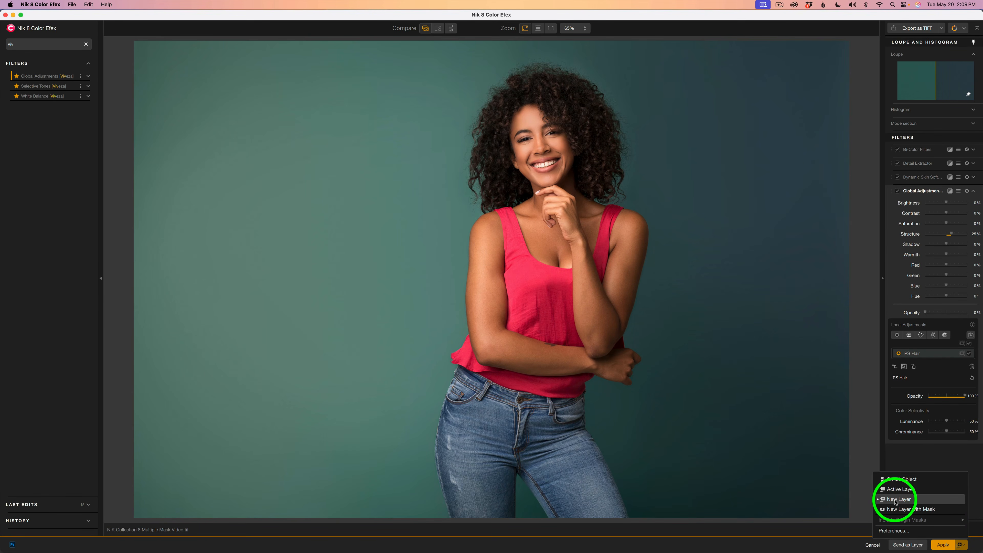
{"action": "left_click", "coordinate": [975, 473]}
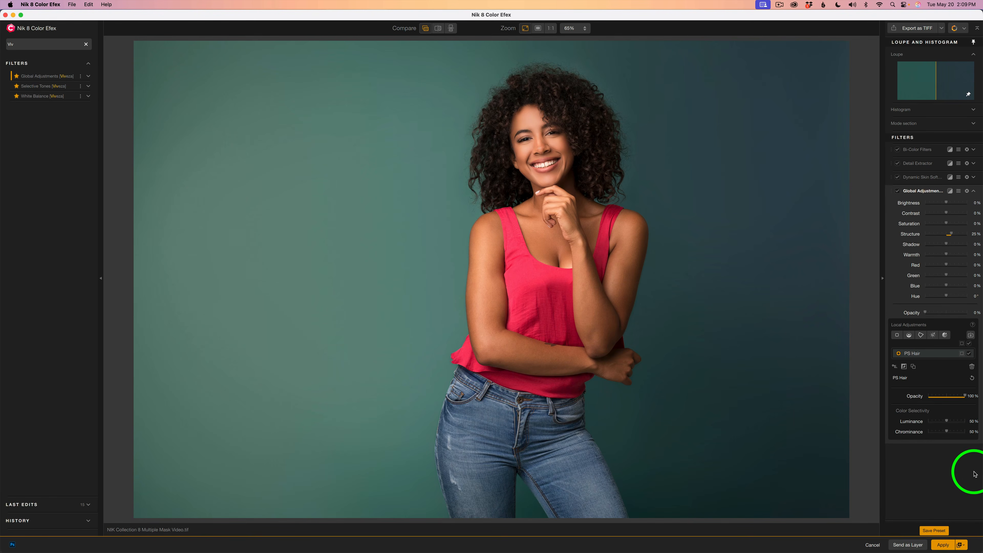
{"action": "left_click", "coordinate": [943, 545]}
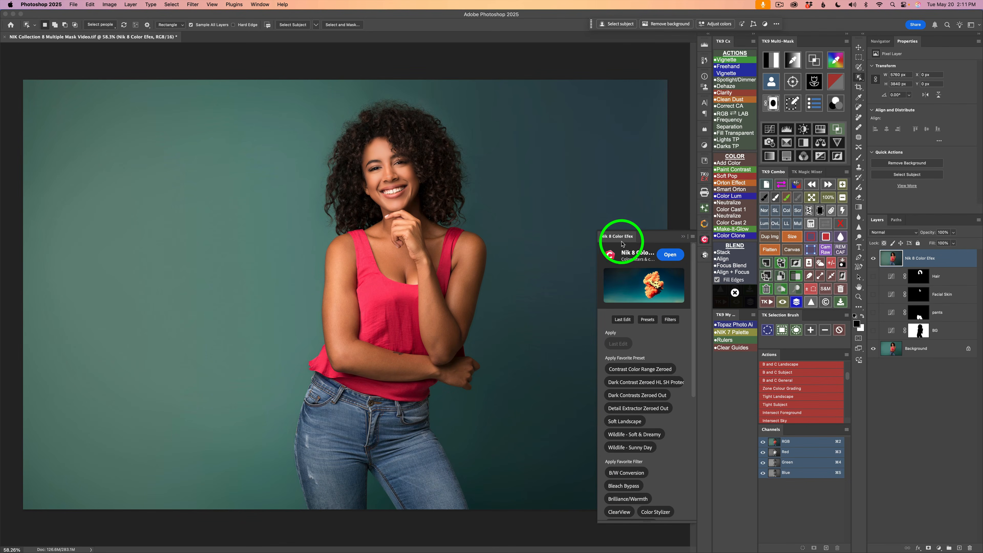
{"action": "left_click", "coordinate": [705, 239]}
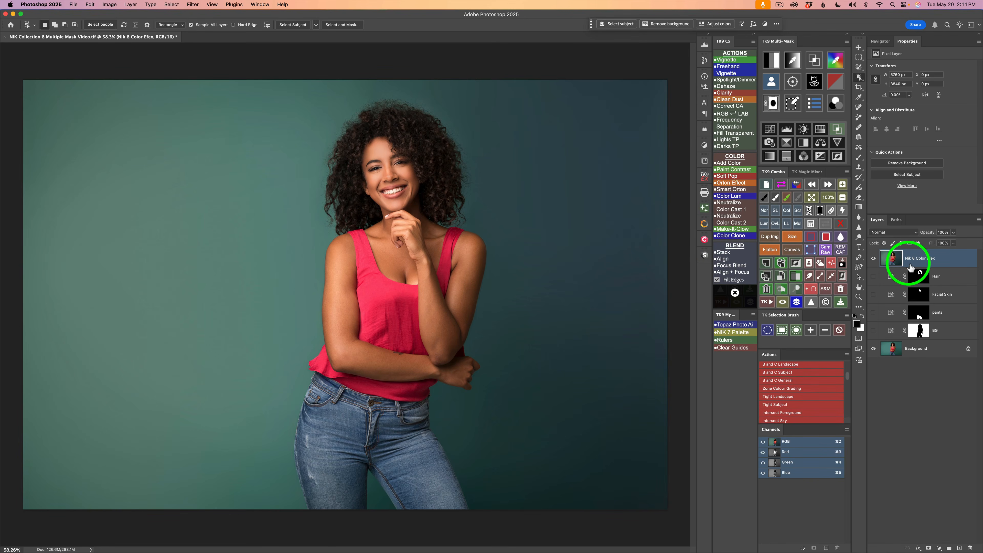
- Compare the image with and without the Nik 8 Color Efex layer, and check the Curves mask layers by toggling their visibility
{"action": "left_click", "coordinate": [875, 262]}
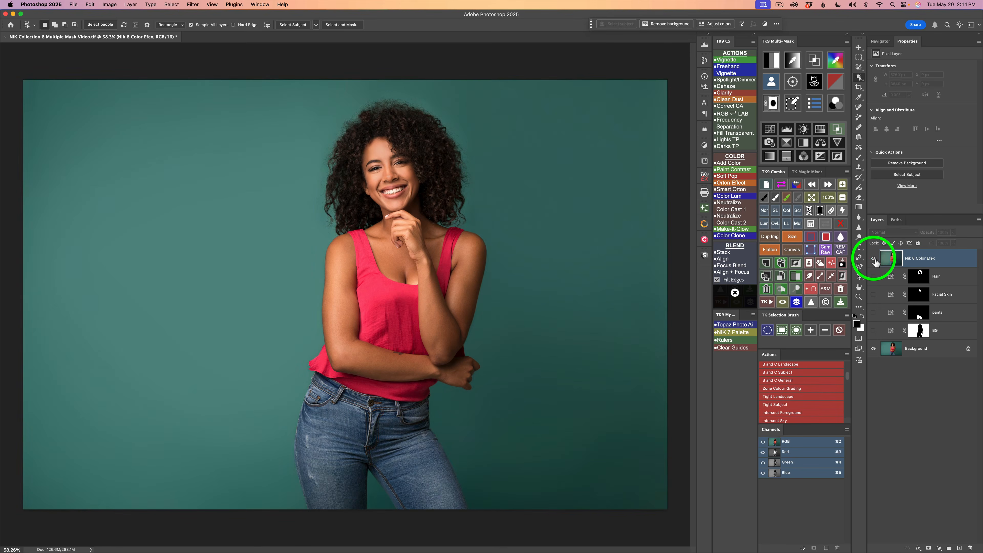
{"action": "left_click", "coordinate": [874, 260]}
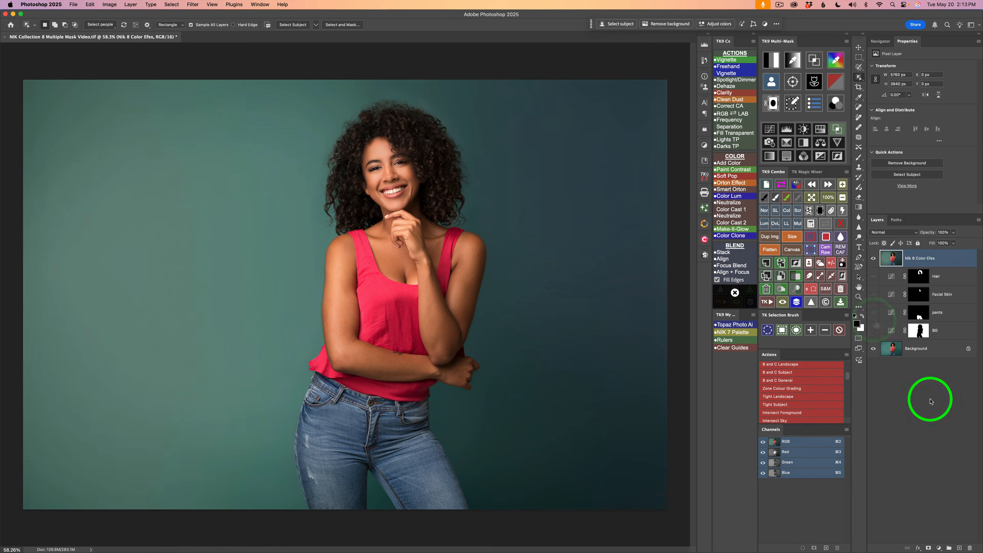
{"action": "left_click_drag", "start_coordinate": [874, 330], "coordinate": [875, 273]}
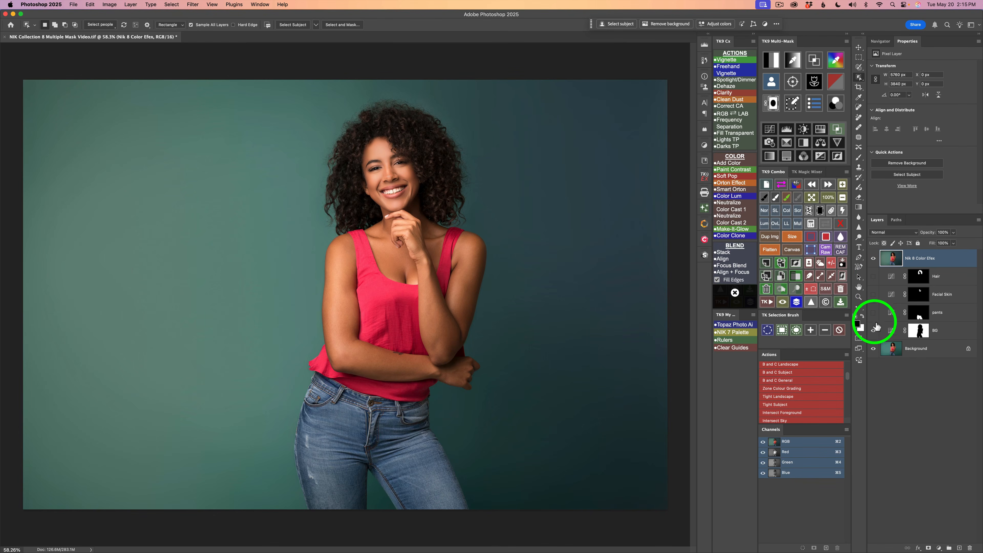
{"action": "left_click", "coordinate": [874, 307]}
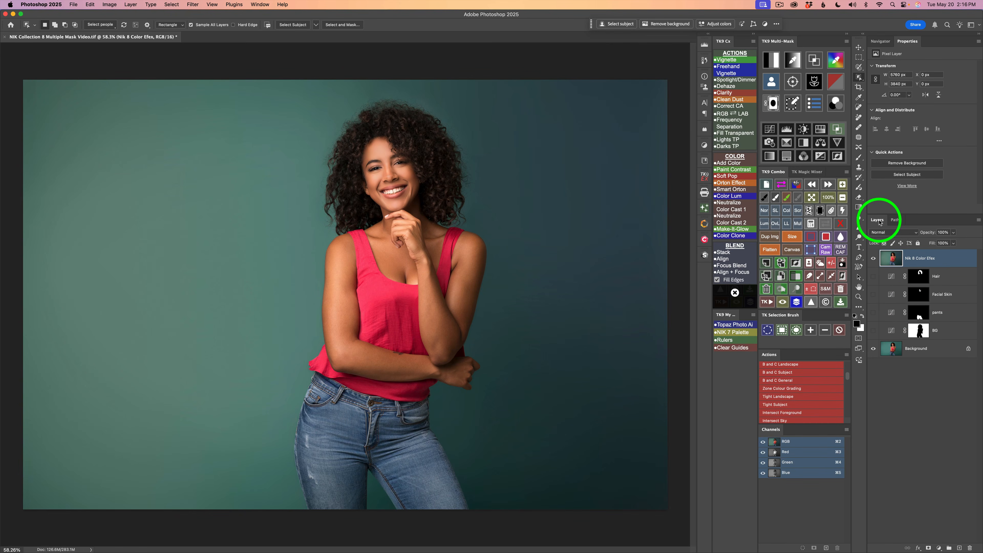
- Delete all hidden layers from the document and compare the image with and without the Nik 8 Color Efex layer
{"action": "left_click", "coordinate": [980, 221]}
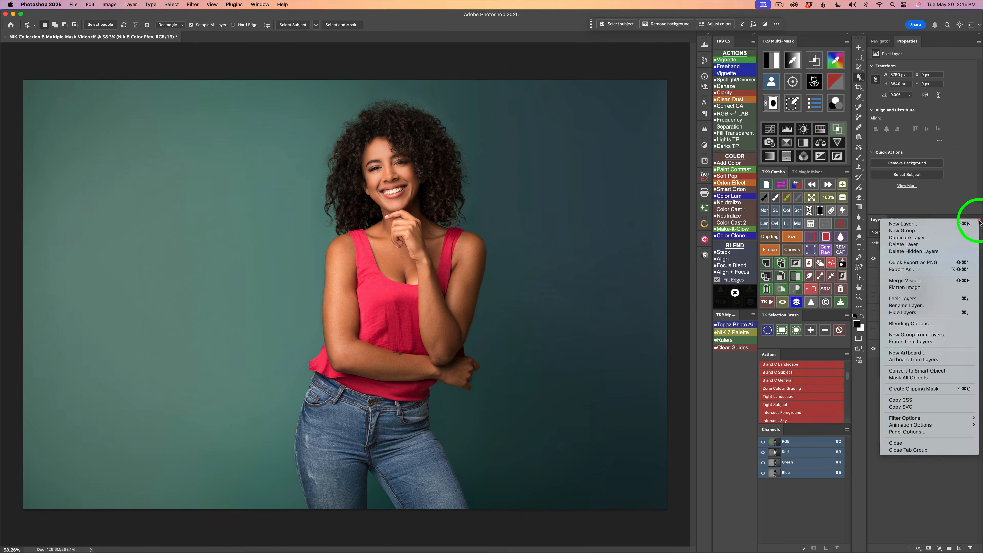
{"action": "left_click", "coordinate": [928, 252]}
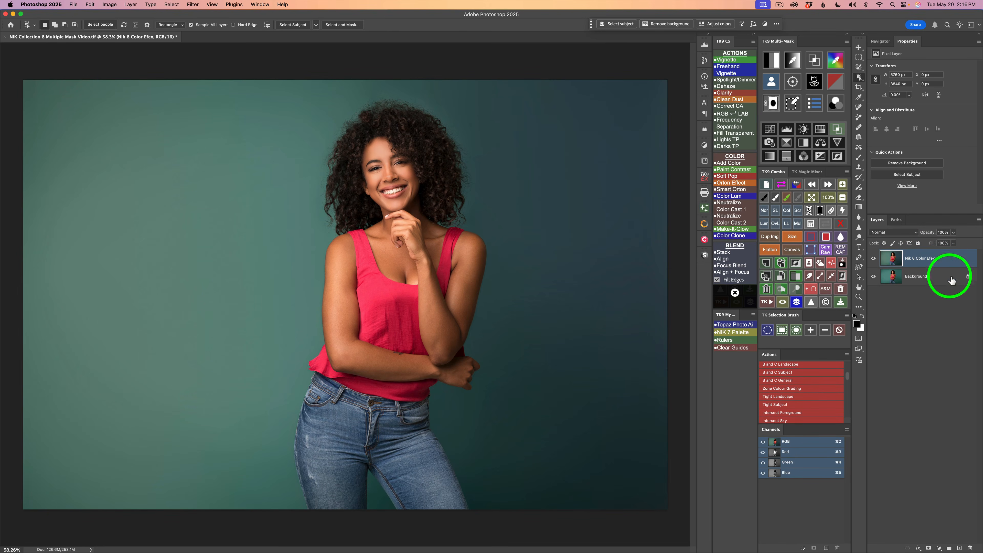
{"action": "left_click", "coordinate": [875, 260]}
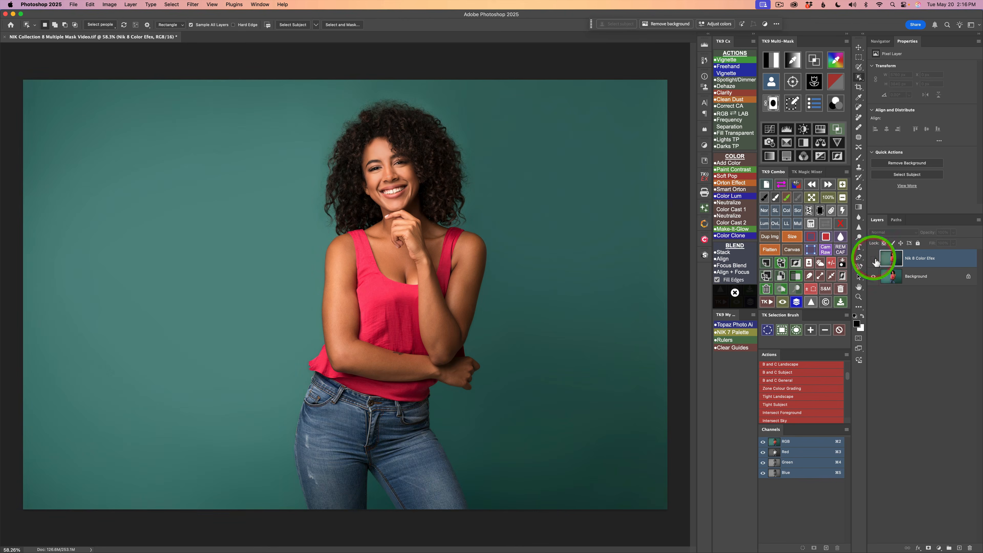
{"action": "left_click", "coordinate": [874, 259]}
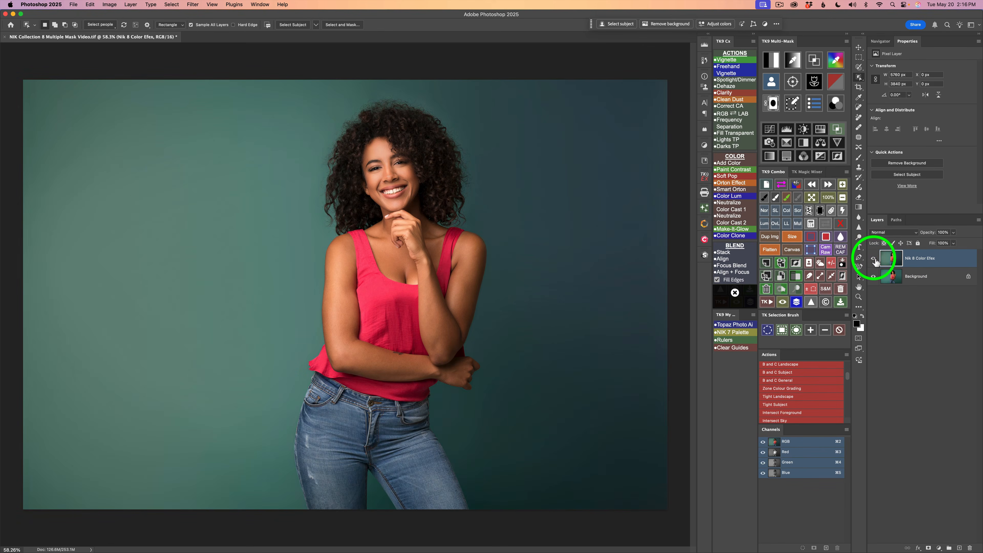